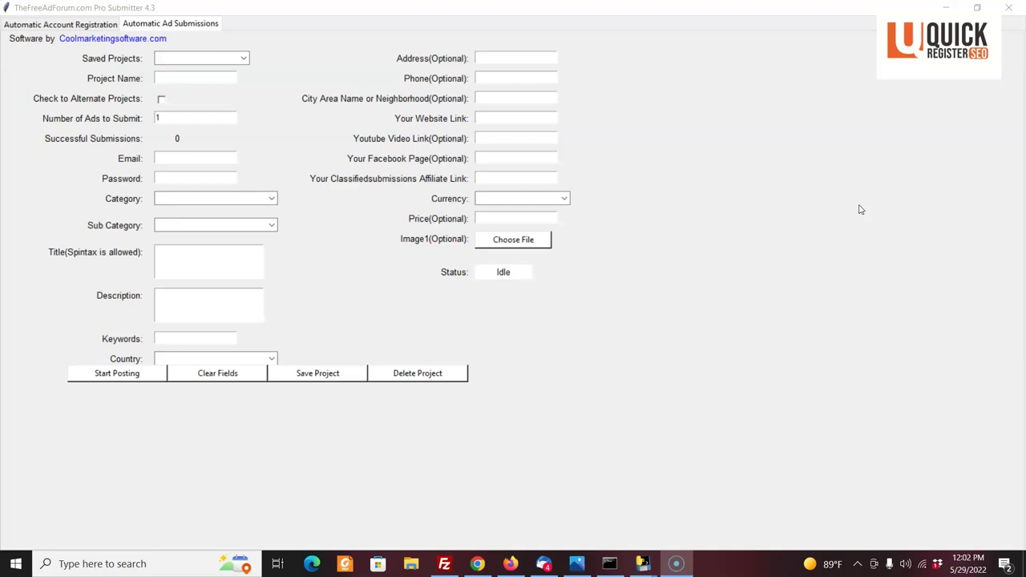
Leave the empty ad form and bring TheFreeAdForum.com's free-ads home page forward in Chrome.
click(858, 212)
click(478, 565)
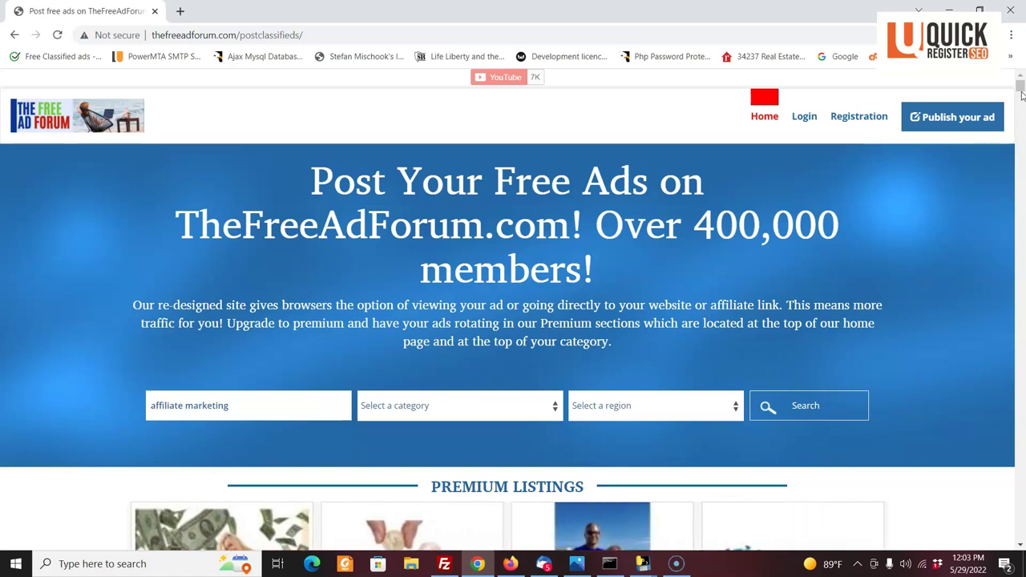
Scroll through the home page's premium listings, ad categories and latest listings.
drag(1022, 94, 1021, 108)
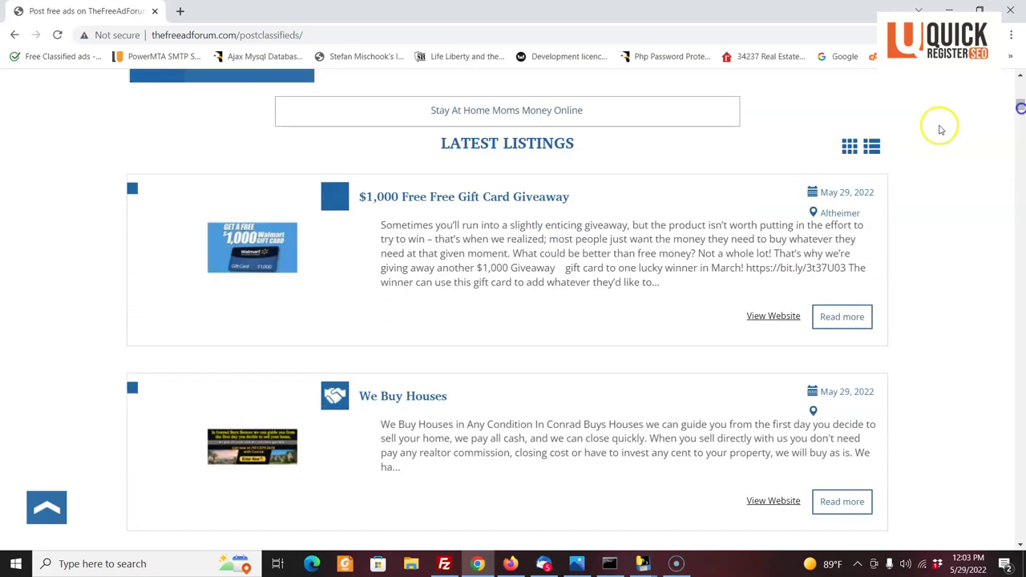
scroll(1020, 109, down, 3)
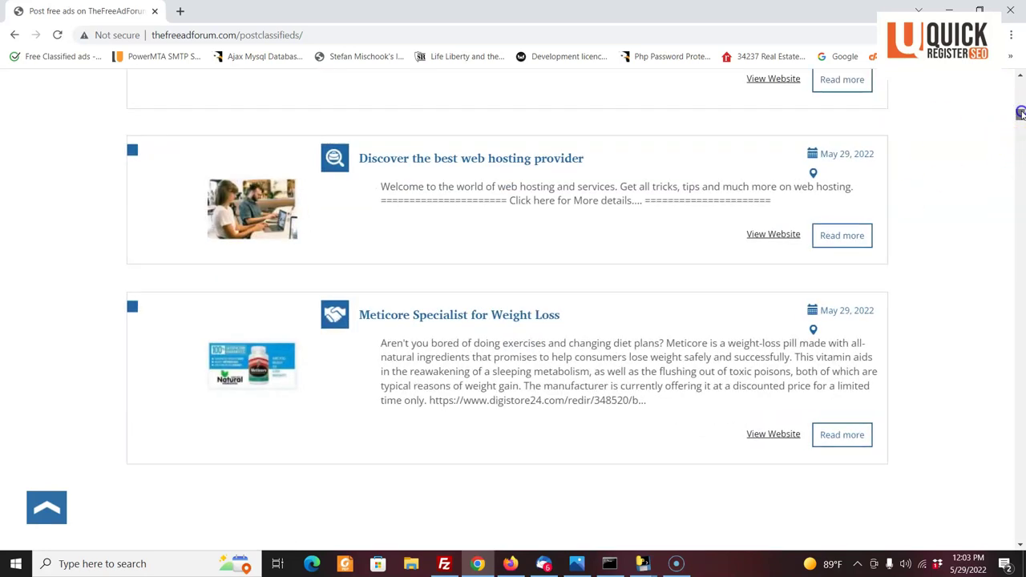
drag(1021, 109, 1021, 100)
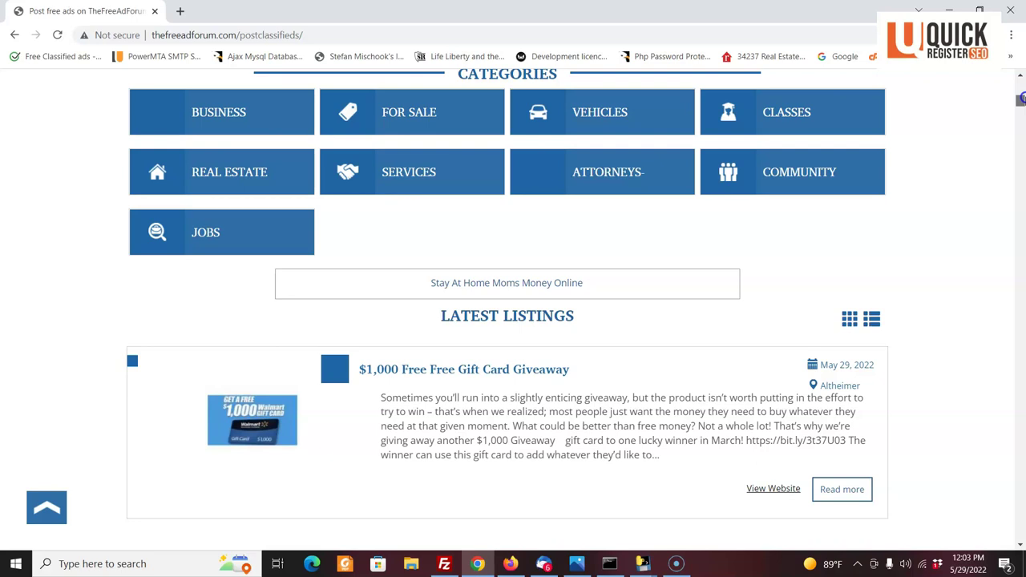
drag(1021, 99, 1020, 89)
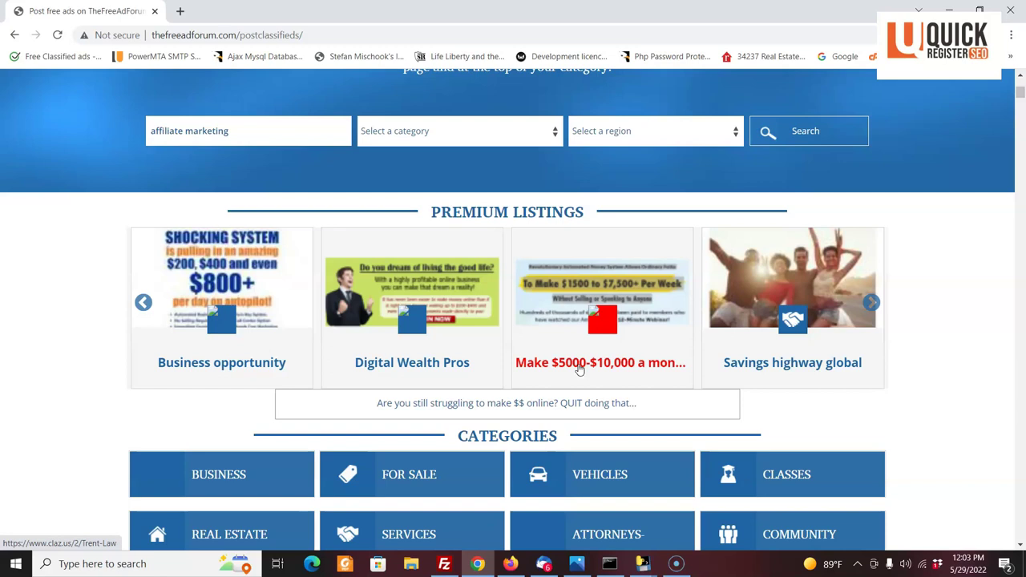
Open a premium listing's landing page in a new tab, dismiss its signup popup, and return to the classifieds tab.
click(579, 369)
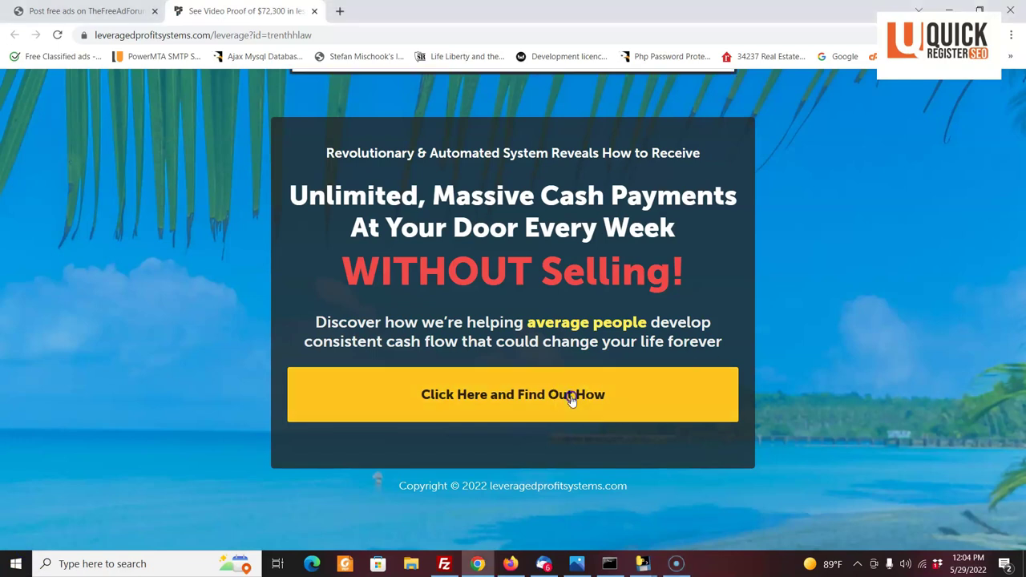
click(721, 99)
click(84, 10)
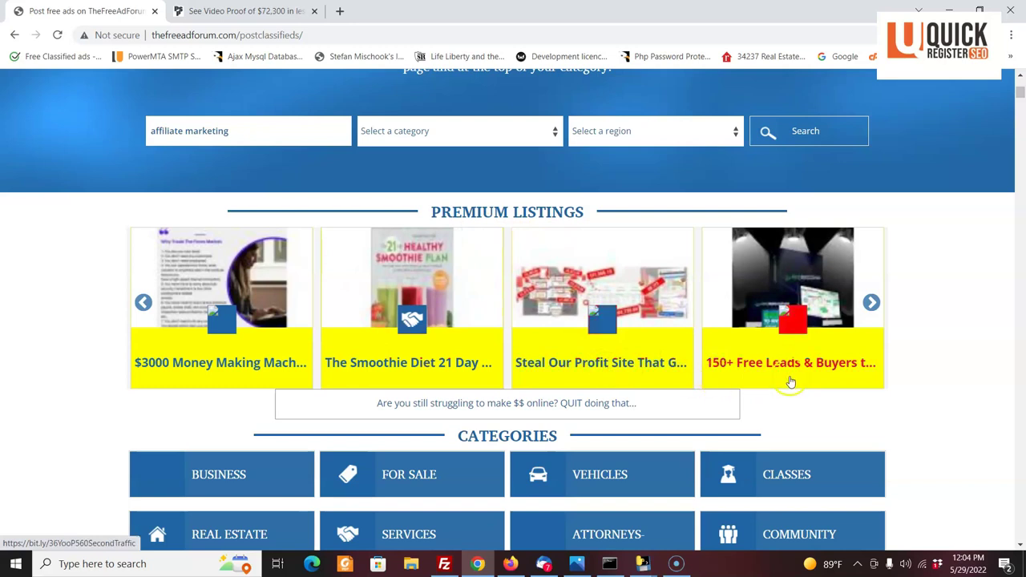
Open the $1,000 gift card giveaway ad from Latest Listings and scroll its detail page.
click(1021, 93)
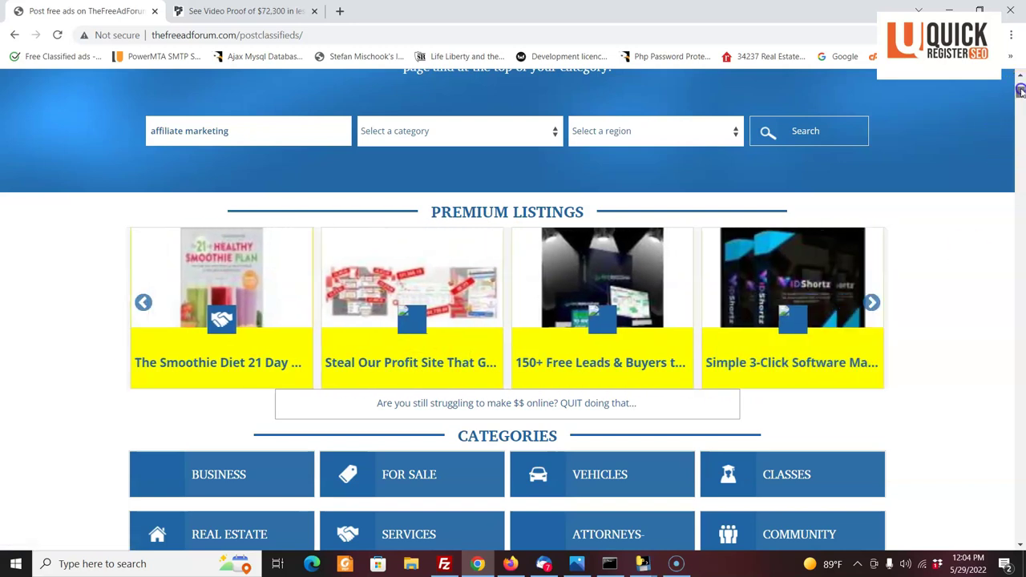
scroll(1021, 92, down, 1)
drag(1021, 93, 1021, 103)
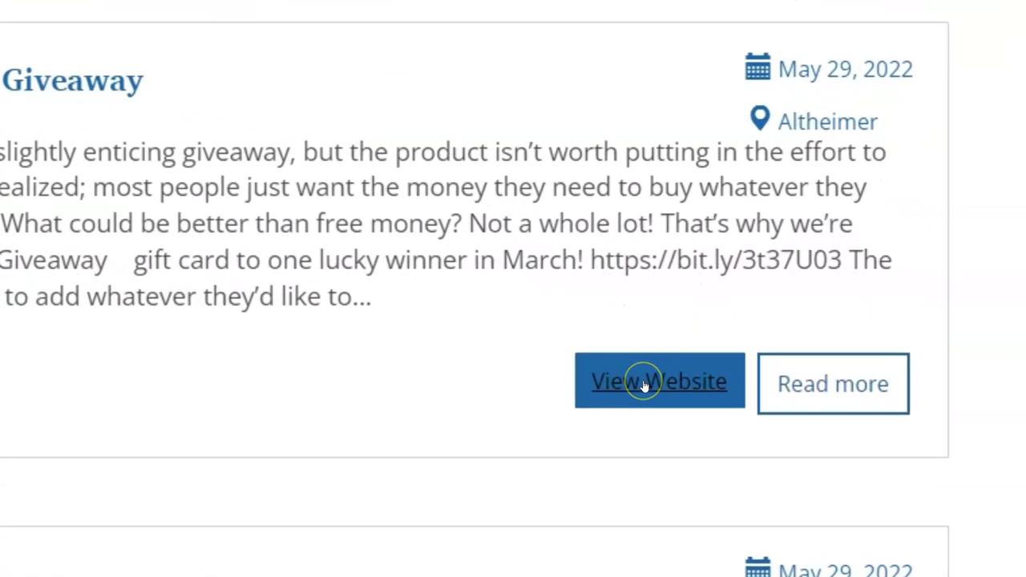
click(644, 385)
click(848, 387)
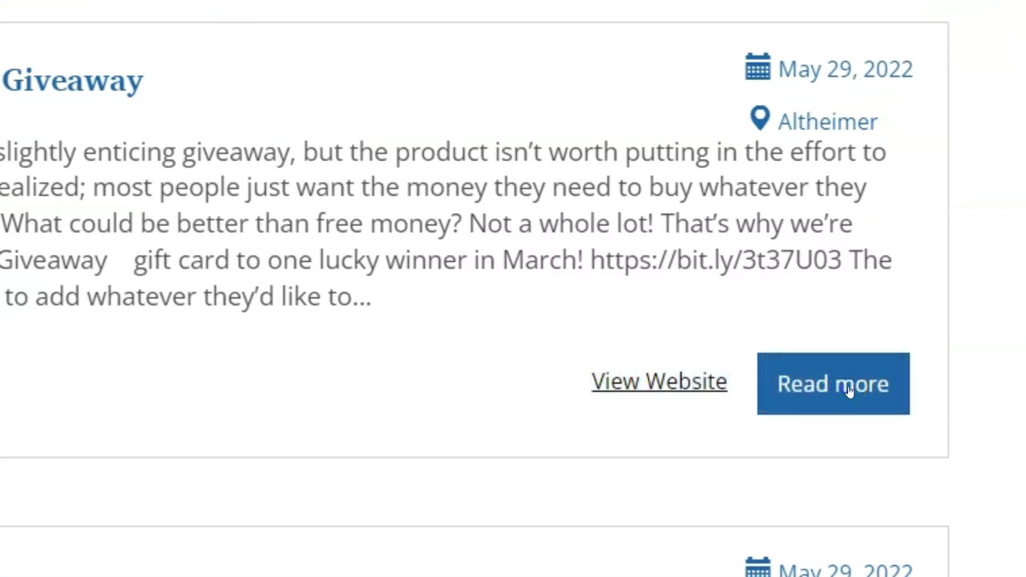
click(692, 383)
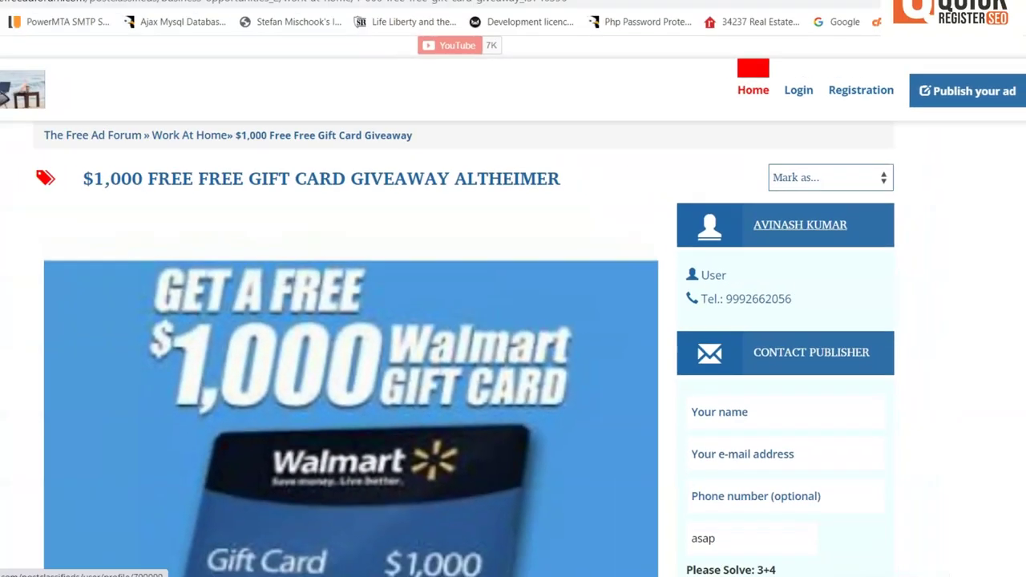
drag(1020, 121, 1023, 283)
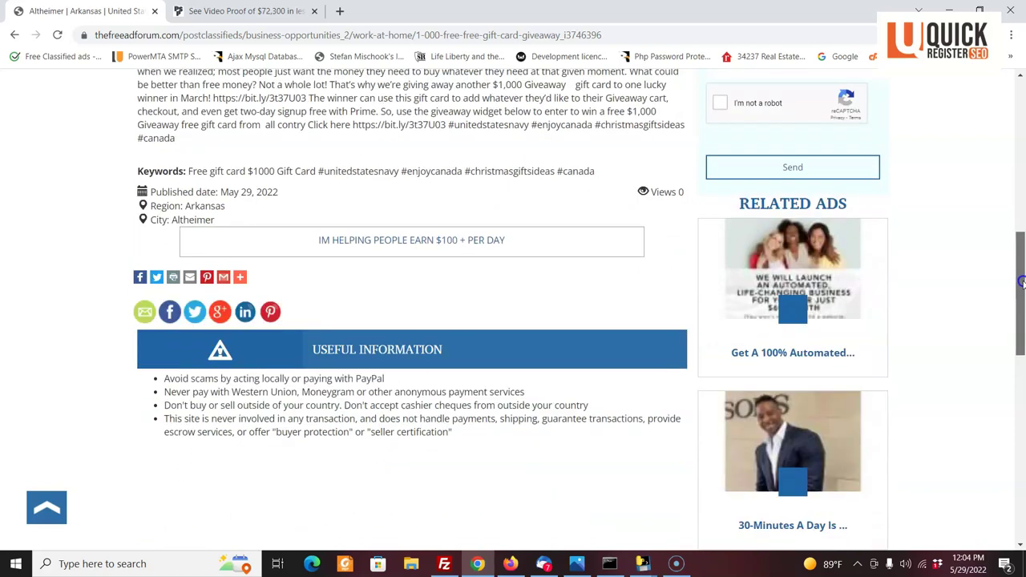
click(83, 143)
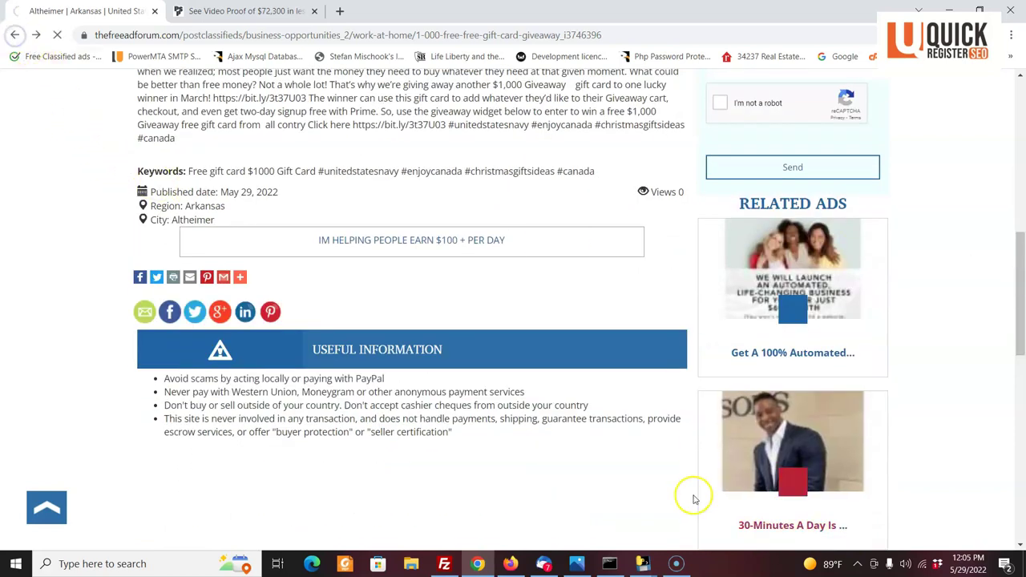
mouse_move(642, 564)
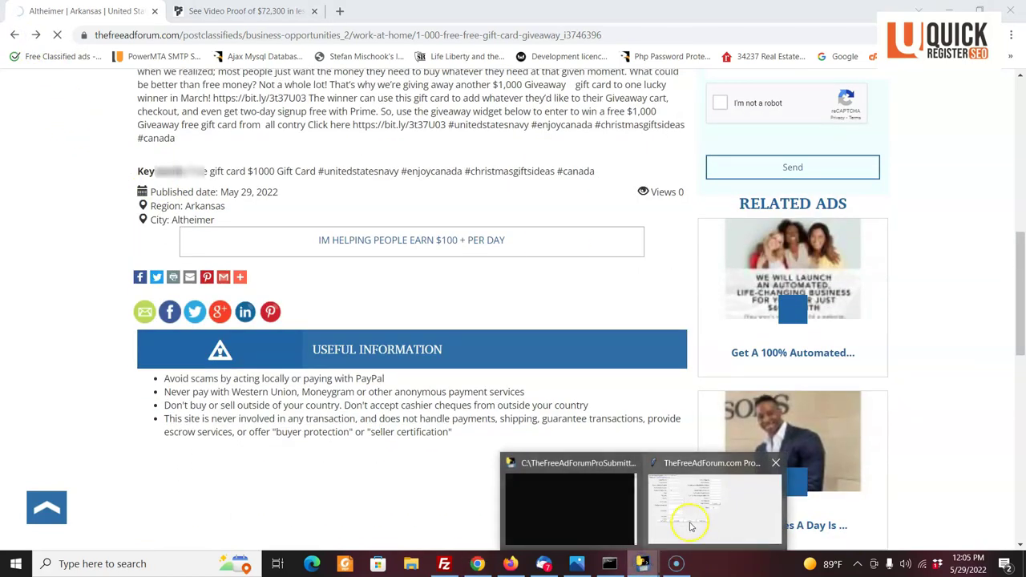
Set the saved project's Number of Ads to Submit to 1000 and move to account registration.
click(697, 510)
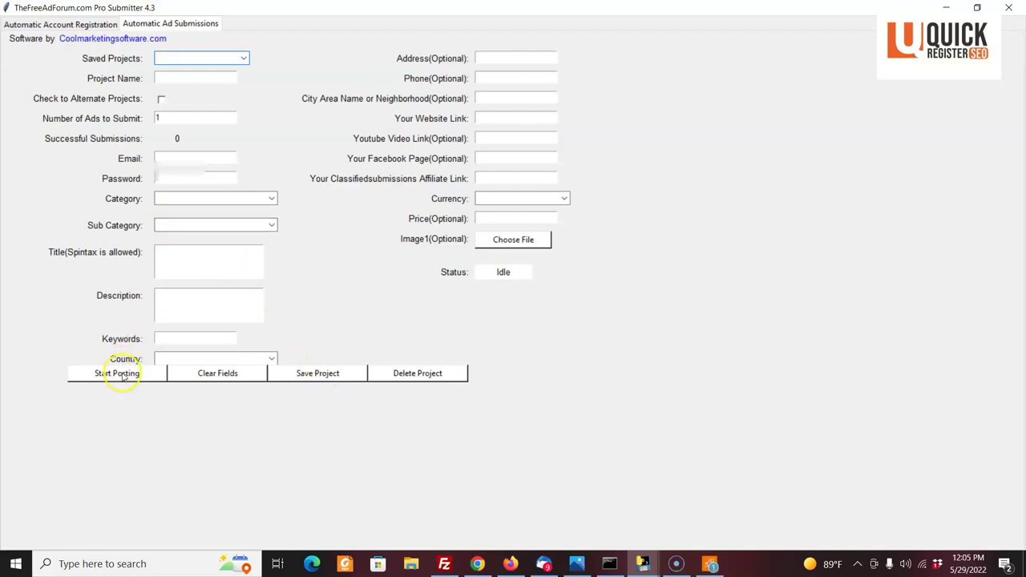
click(166, 117)
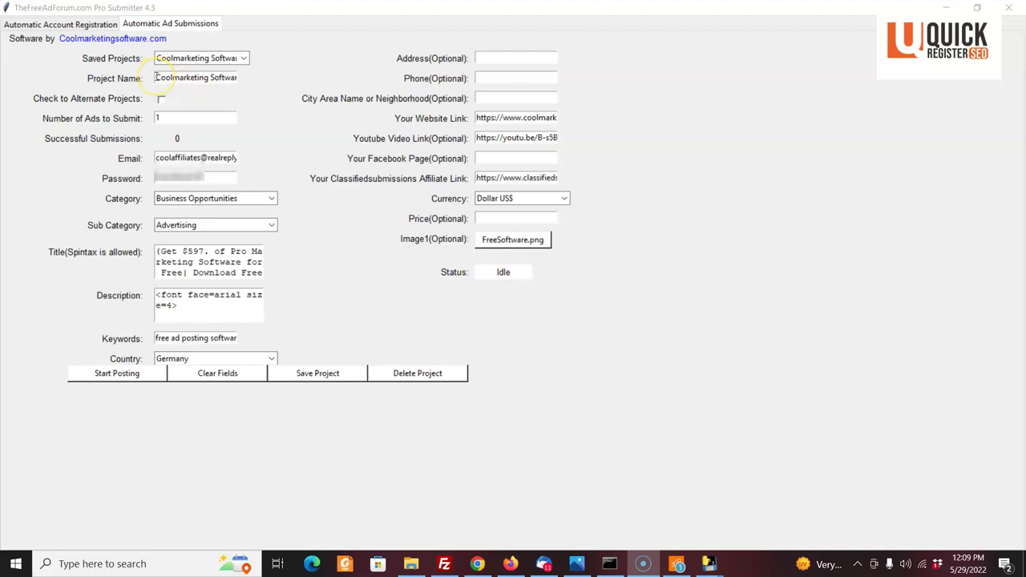
click(172, 115)
text(000)
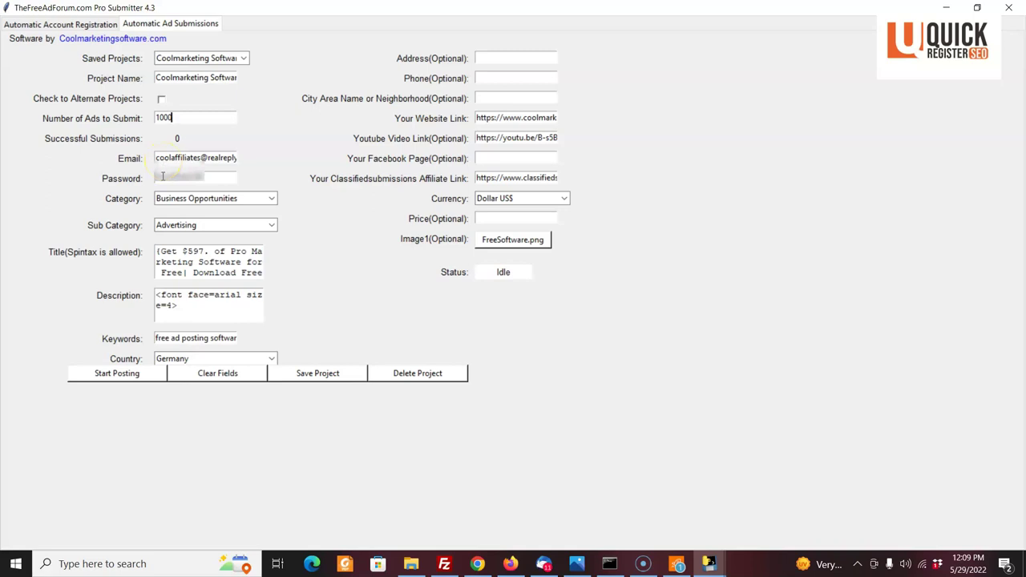
click(65, 25)
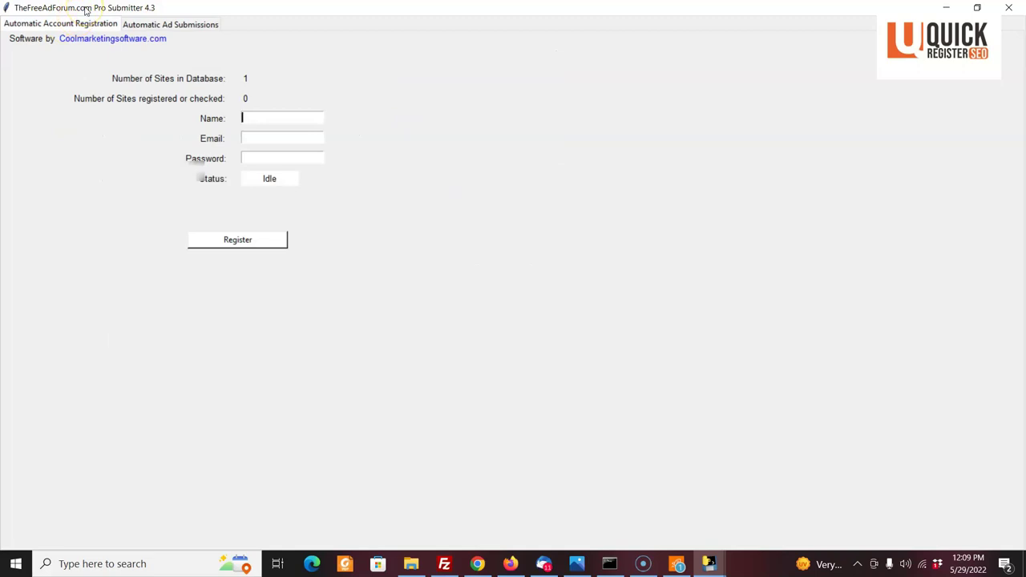
Focus the registration Name field, then switch back to TheFreeAdForum.com in Chrome.
click(263, 116)
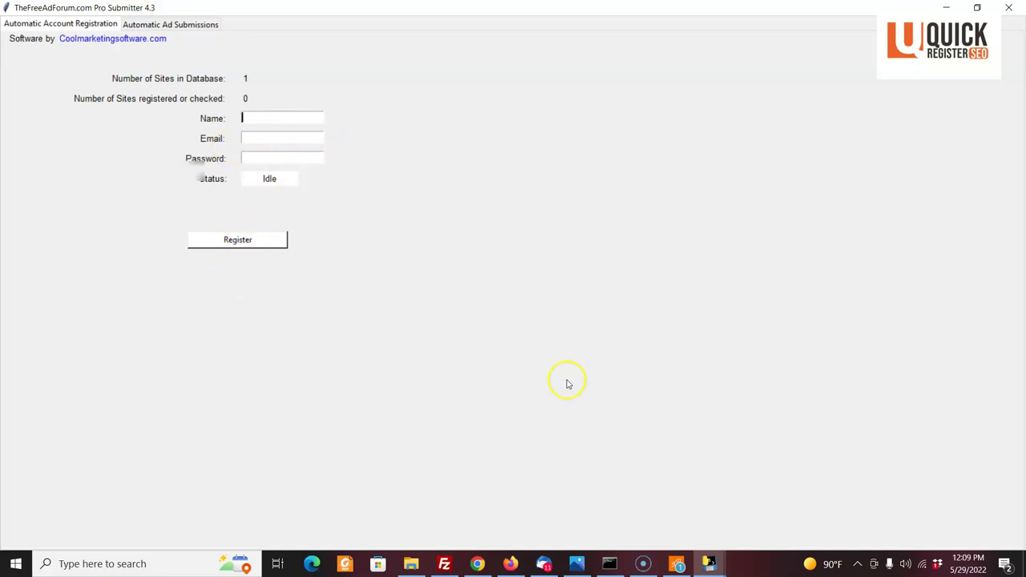
click(478, 564)
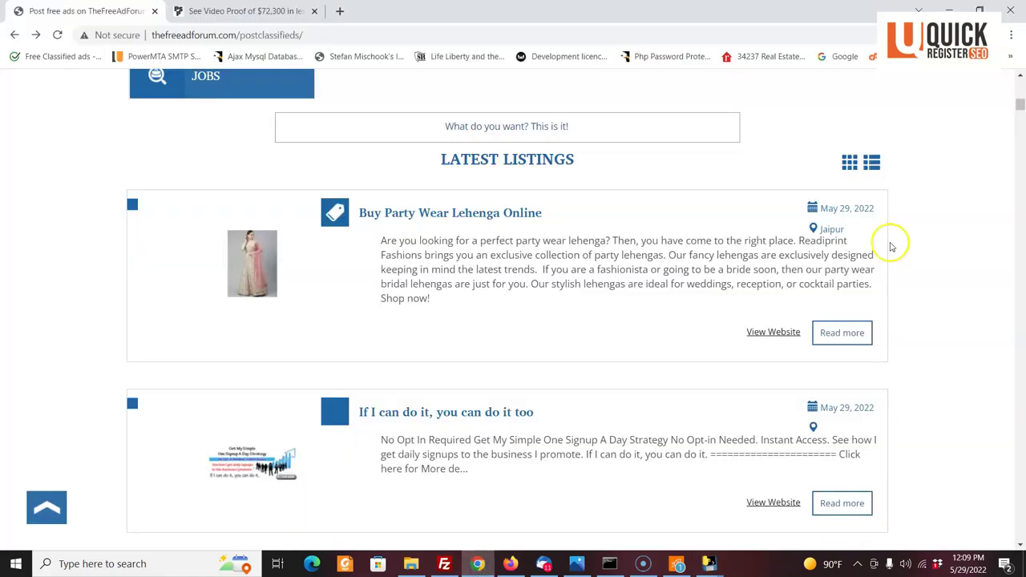
Open TheFreeAdForum.com's free account registration form, then bring Pro Submitter back to front.
drag(1021, 106, 1021, 78)
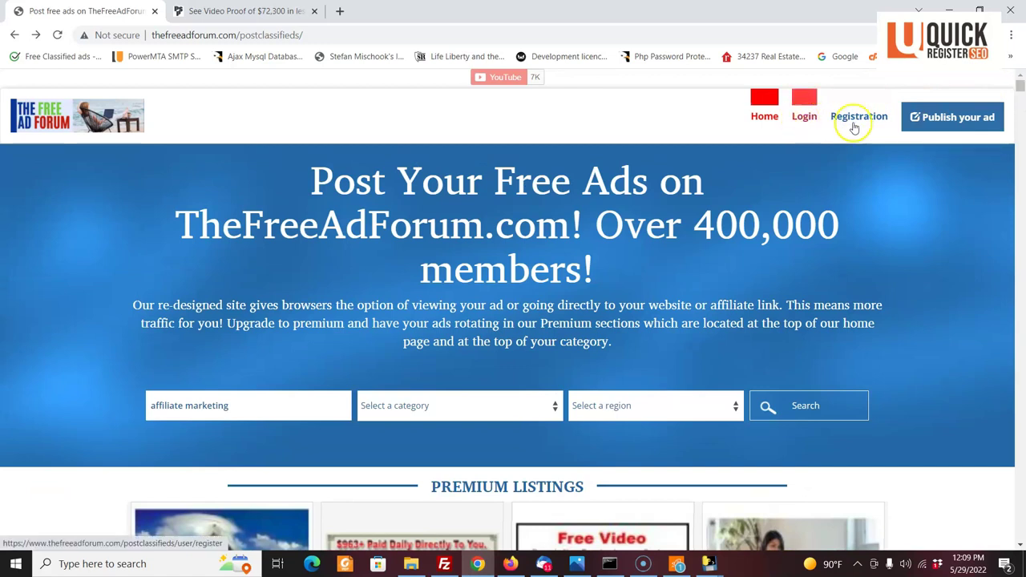
click(871, 119)
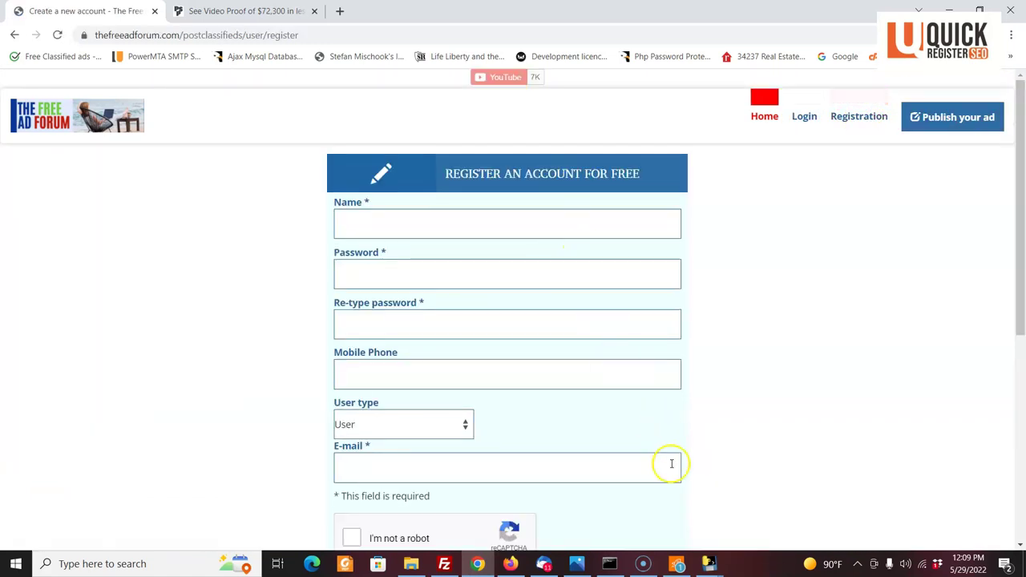
click(766, 520)
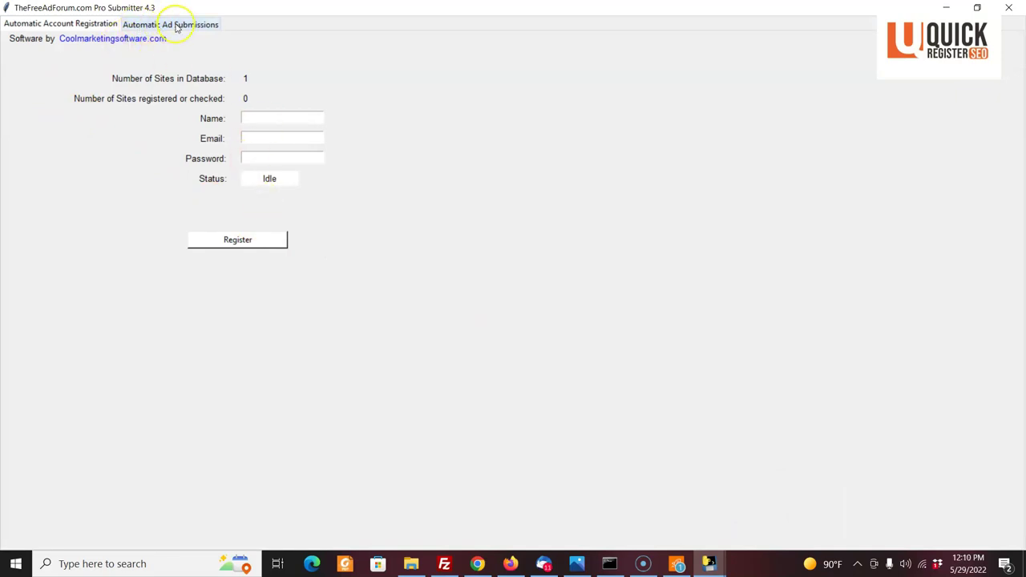
On the ad submissions form, set Category to Business Opportunities and Sub Category to Computer.
click(175, 24)
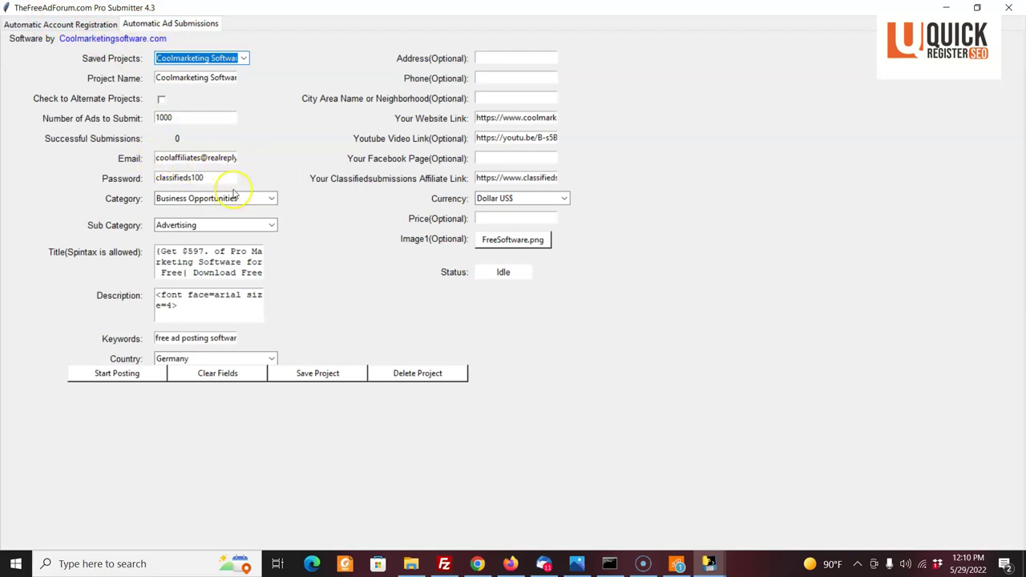
click(272, 201)
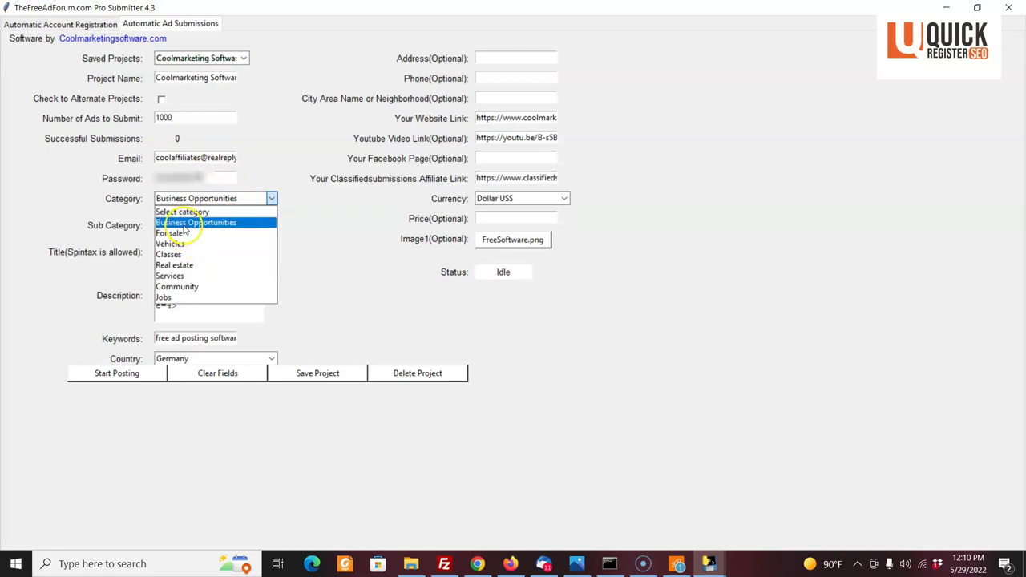
click(186, 277)
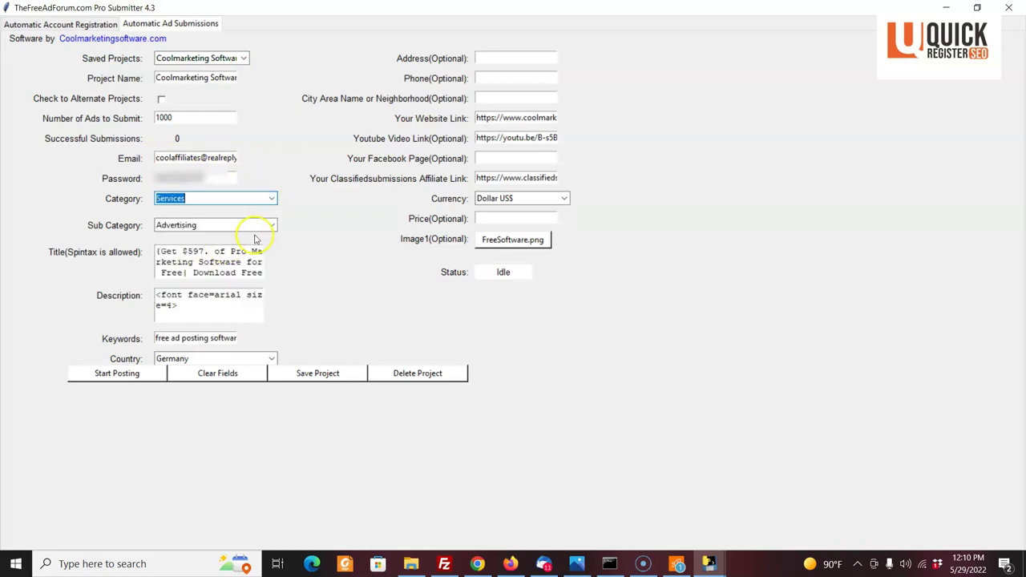
click(271, 225)
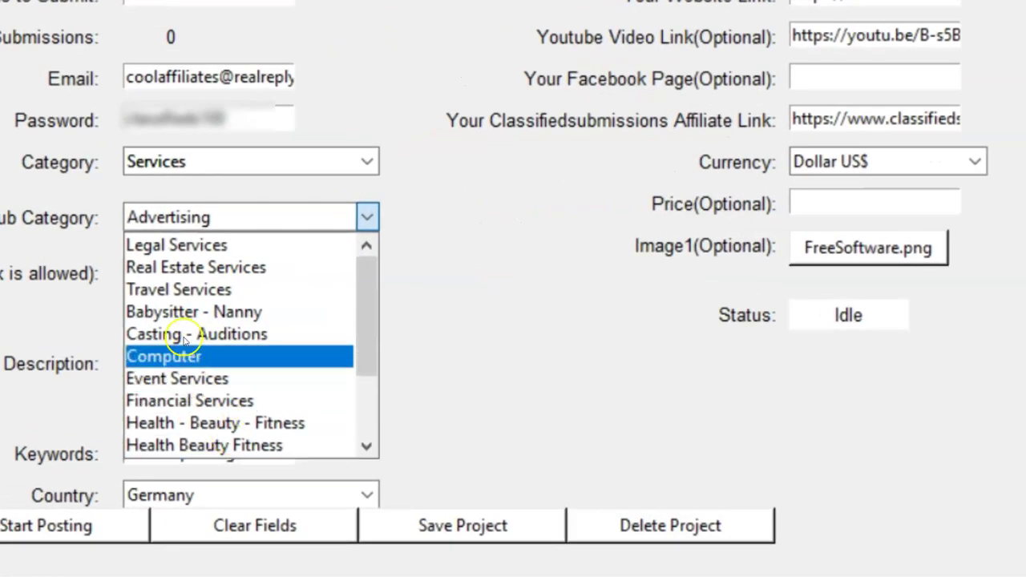
click(186, 271)
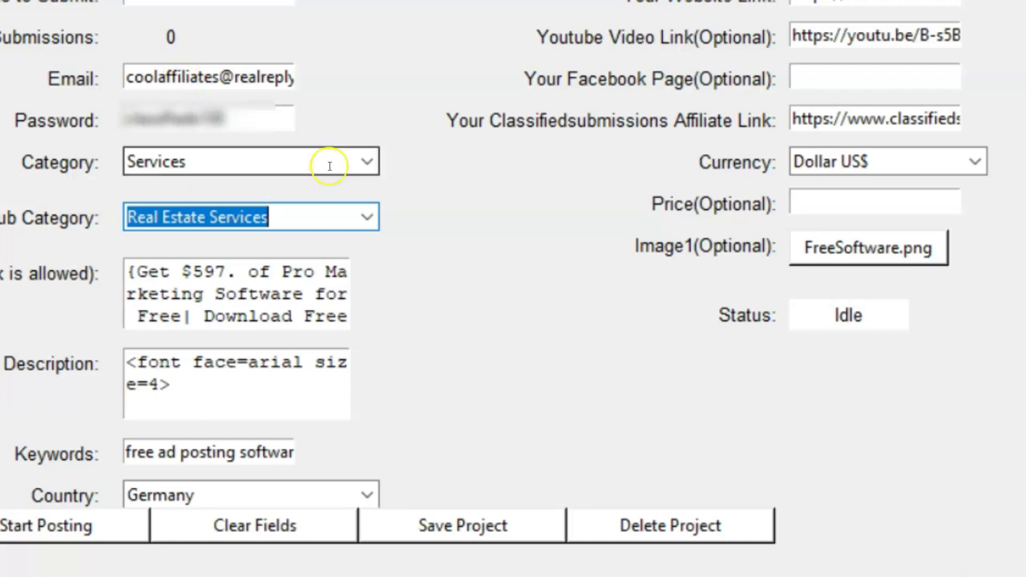
click(368, 162)
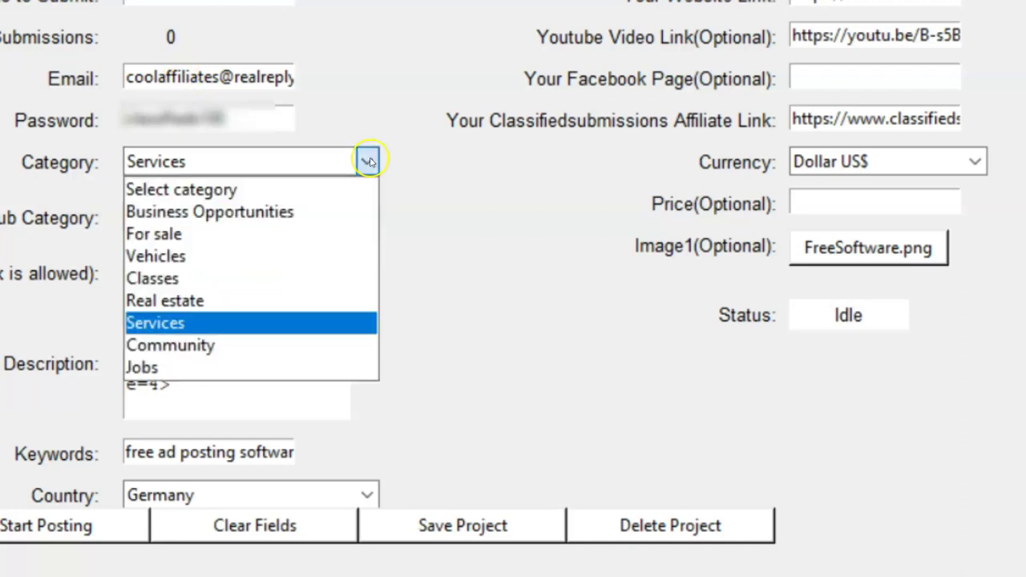
click(207, 211)
click(366, 216)
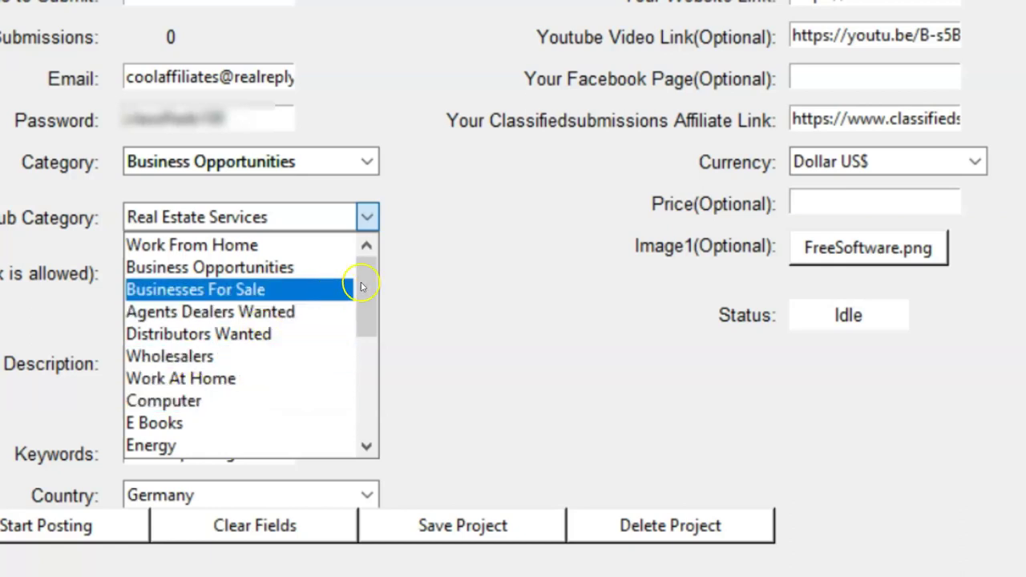
mouse_move(361, 286)
mouse_down()
mouse_move(367, 330)
mouse_move(367, 313)
mouse_up()
click(145, 290)
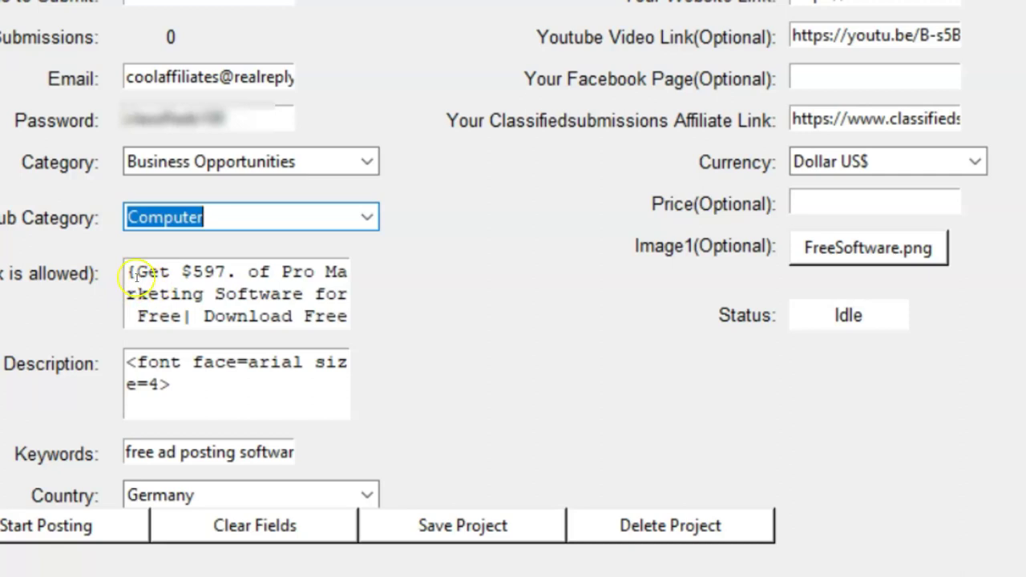
Review the ad's title, description and keywords, and set Country to United States.
drag(129, 273, 401, 375)
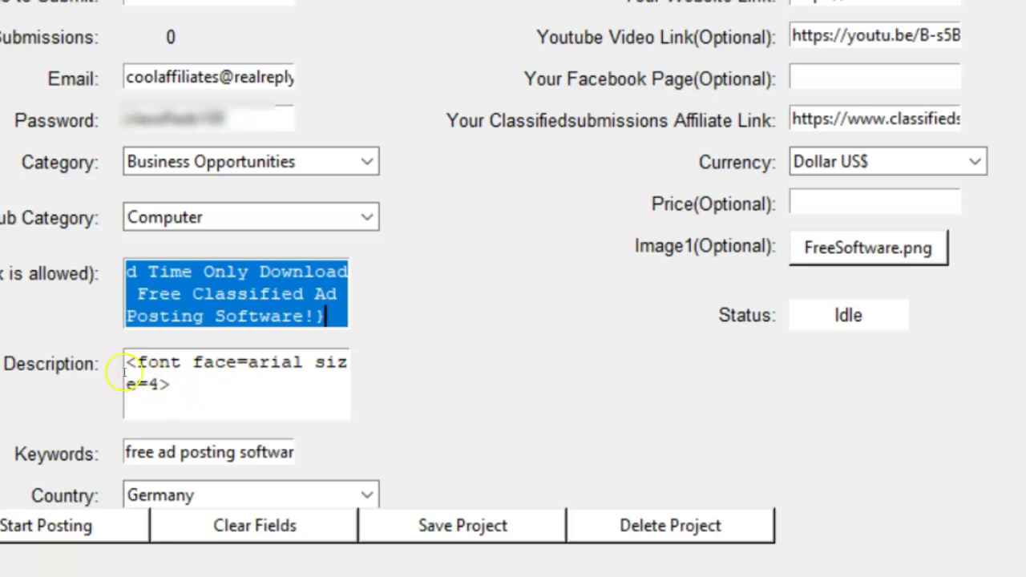
drag(125, 365, 468, 432)
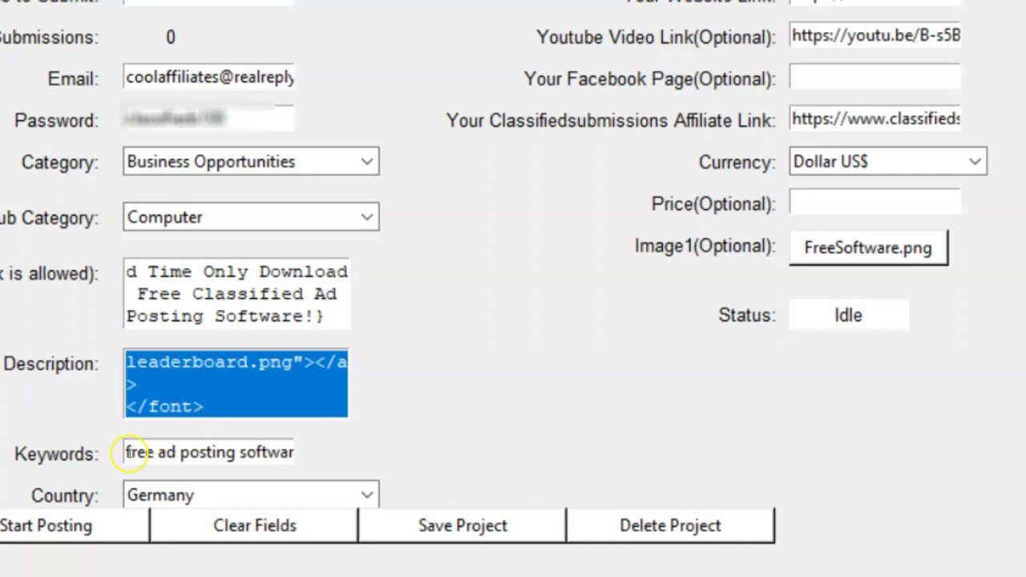
drag(126, 454, 394, 455)
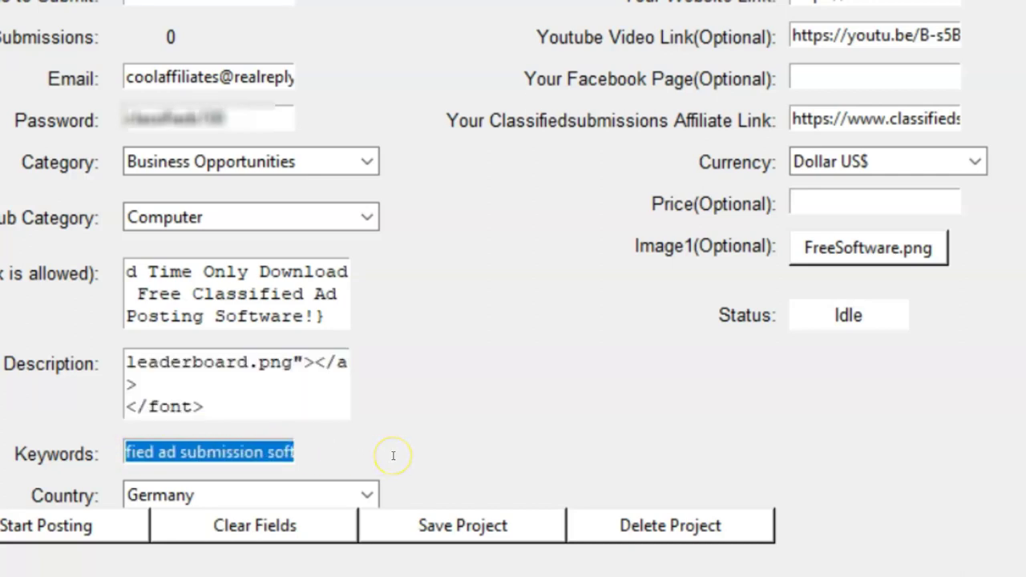
drag(394, 456, 393, 456)
click(369, 496)
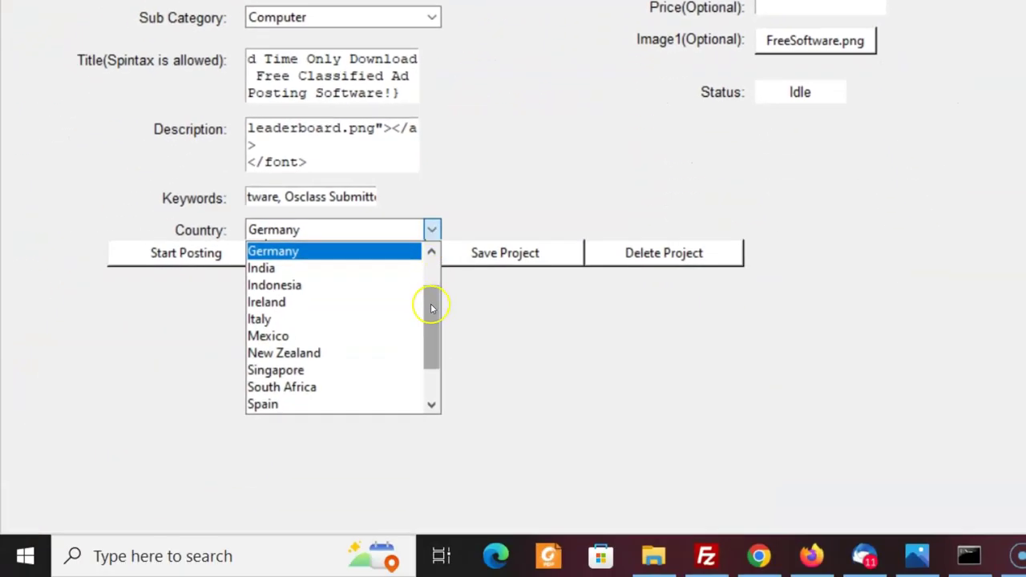
mouse_move(432, 307)
mouse_down()
mouse_move(442, 367)
mouse_move(431, 289)
mouse_move(440, 391)
mouse_up()
click(295, 404)
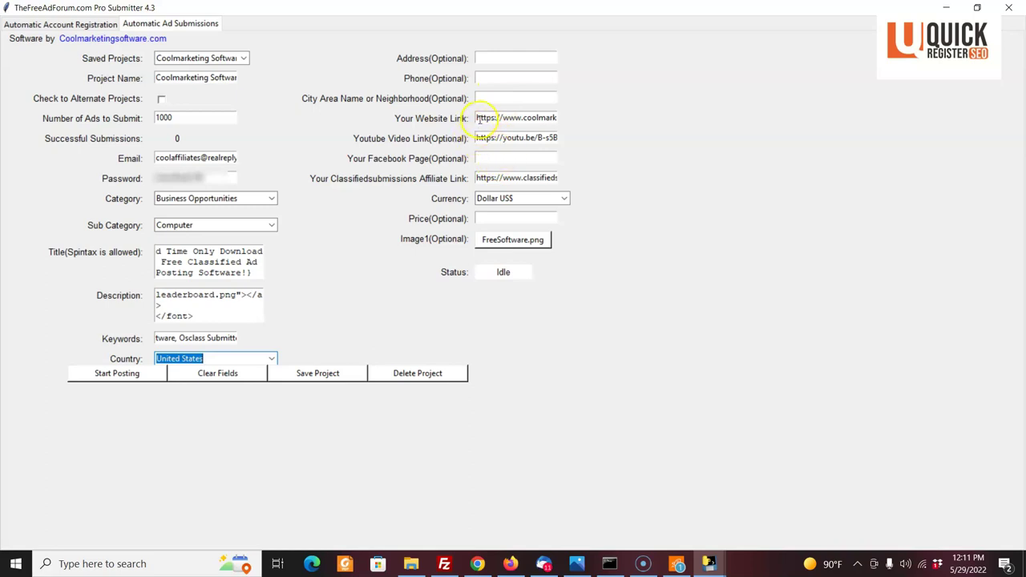
Check the full Website Link and Youtube Video Link values saved in the form.
drag(477, 117, 589, 126)
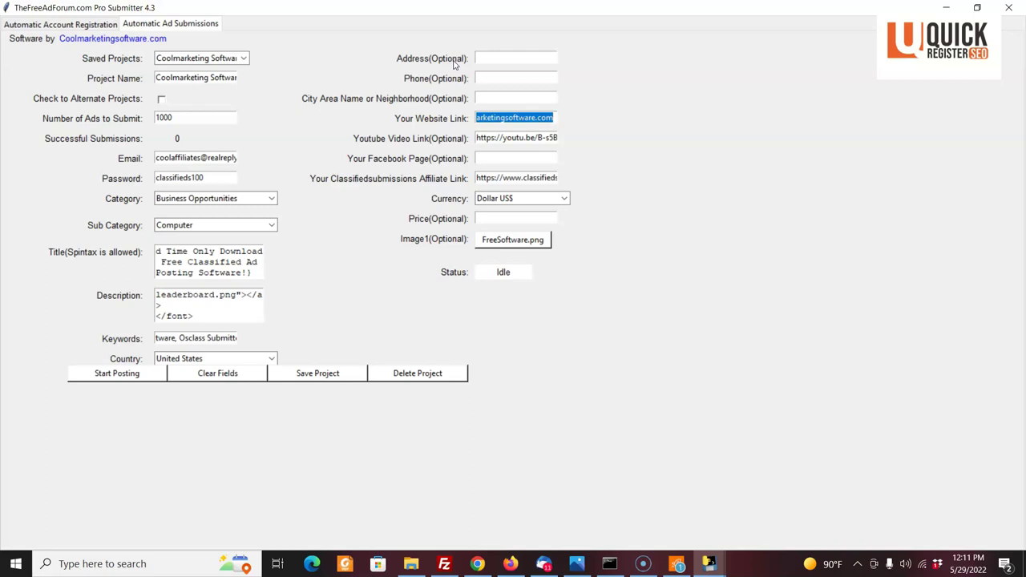
click(446, 103)
click(553, 118)
drag(553, 118, 463, 117)
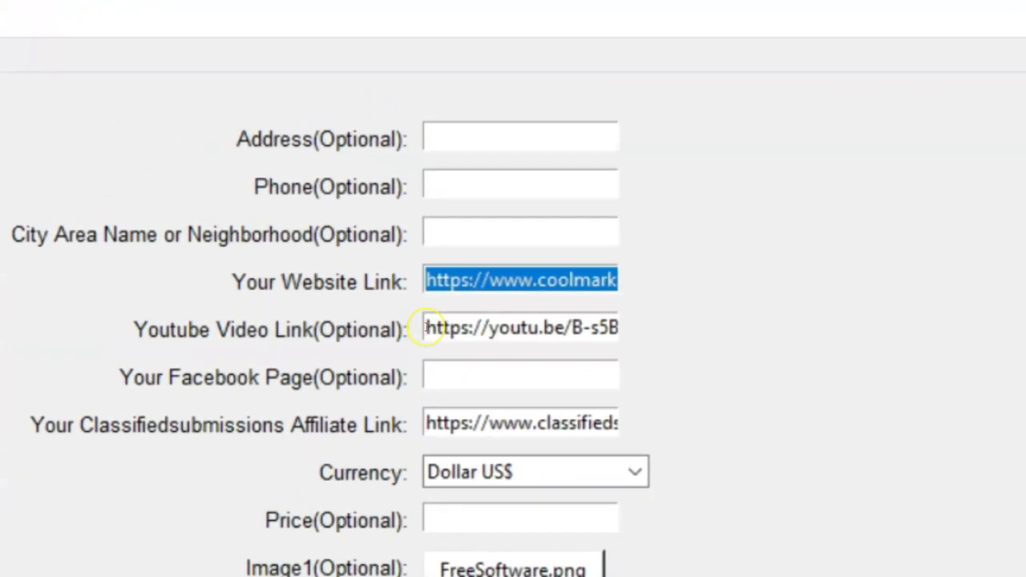
click(476, 138)
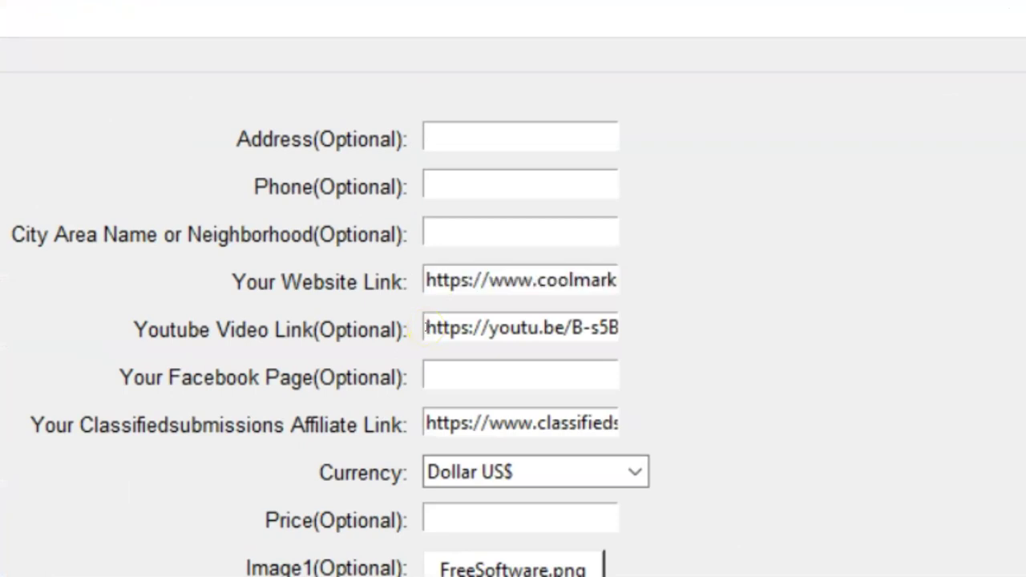
drag(425, 329, 679, 345)
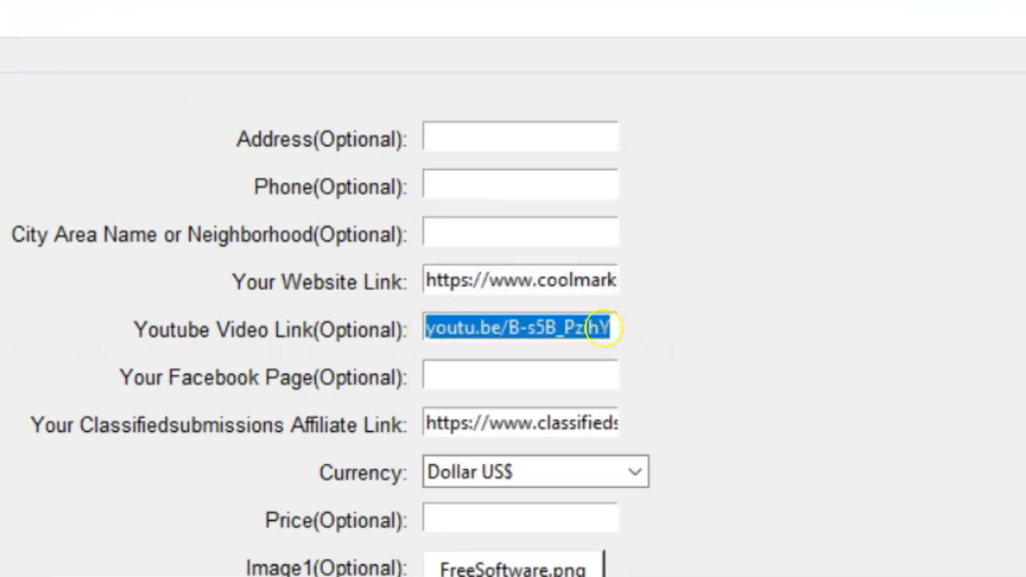
drag(603, 328, 378, 322)
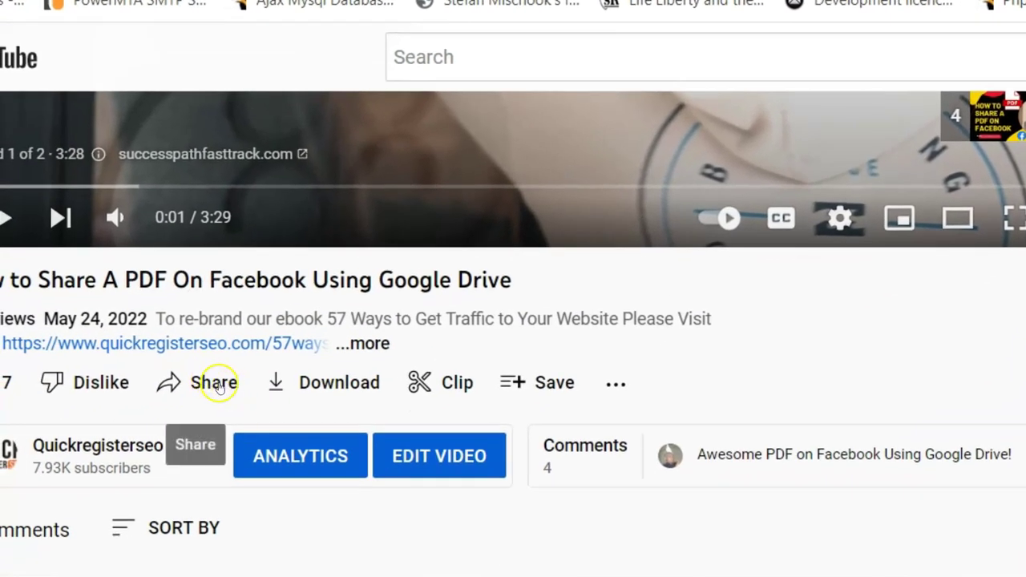
click(213, 382)
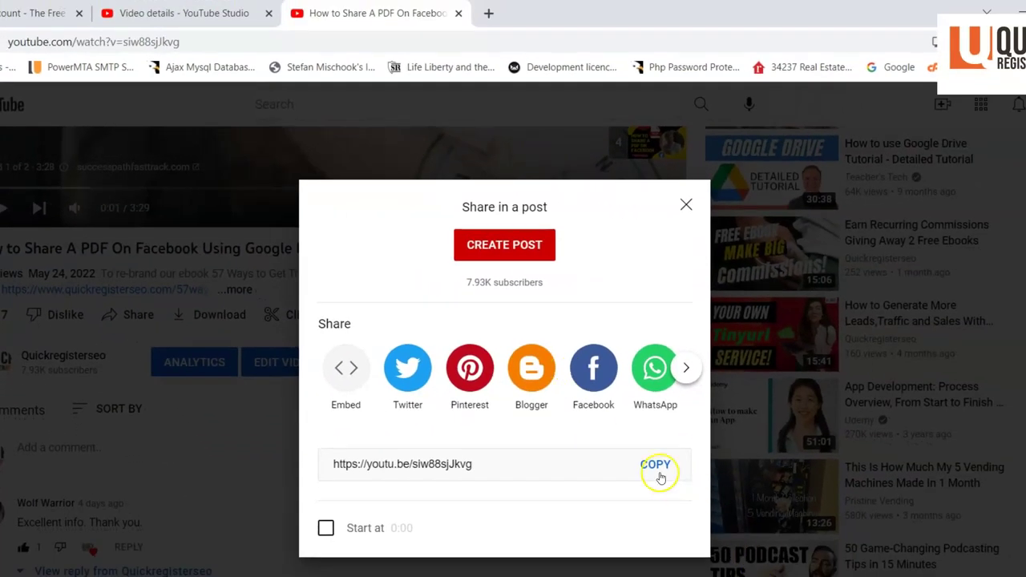
click(660, 467)
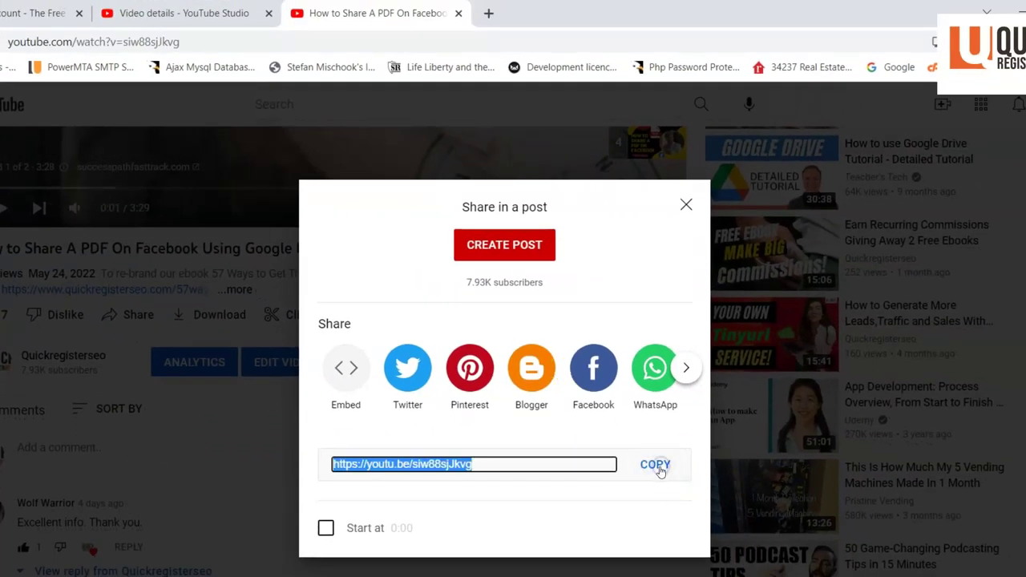
click(826, 553)
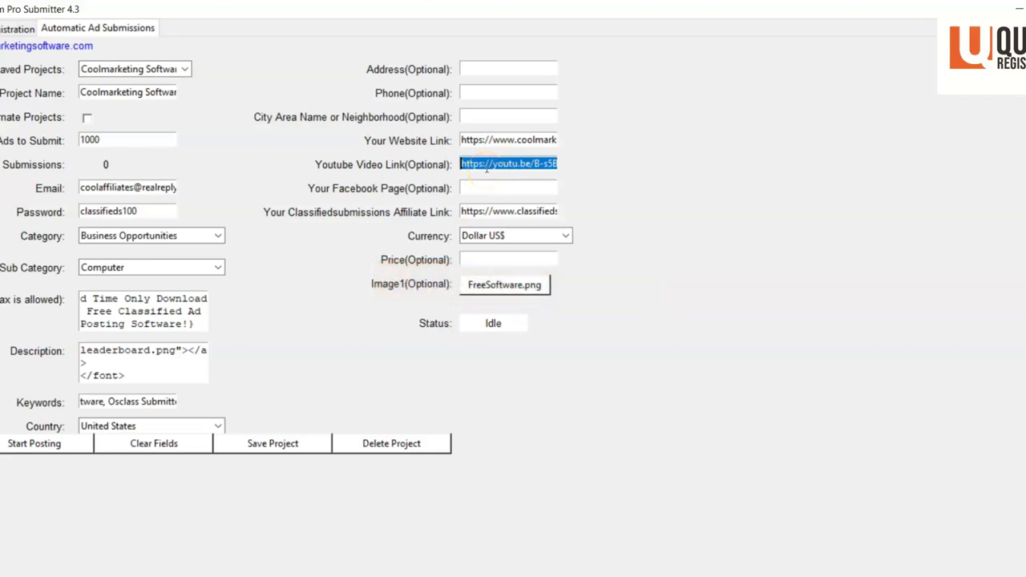
text(y)
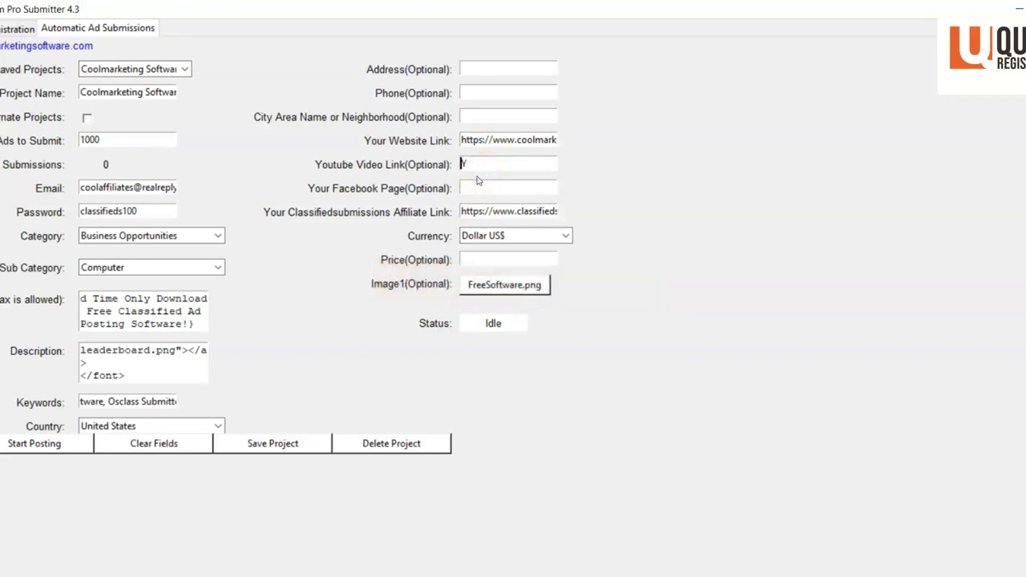
click(481, 170)
key(ctrl+v)
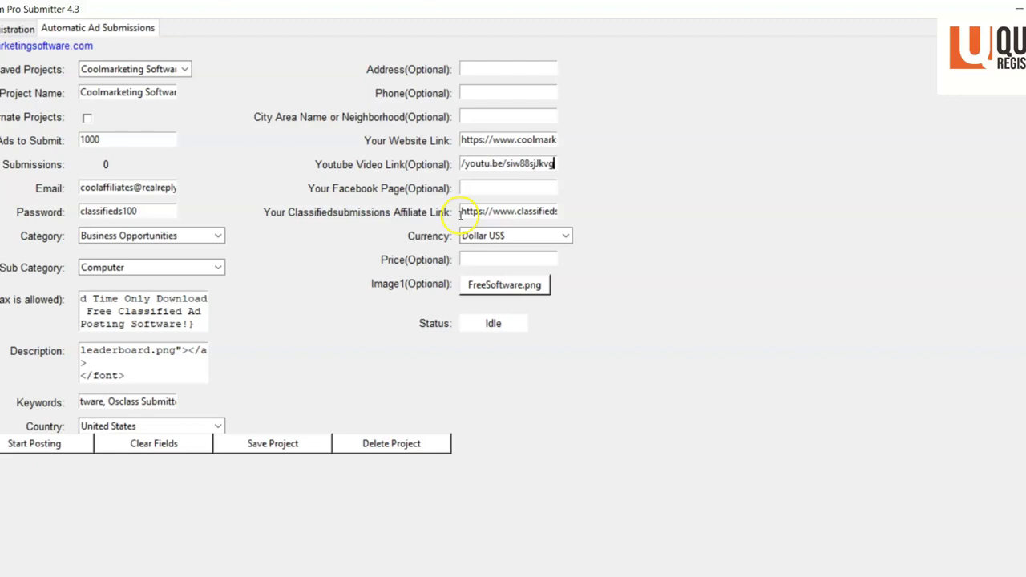
drag(462, 213, 603, 222)
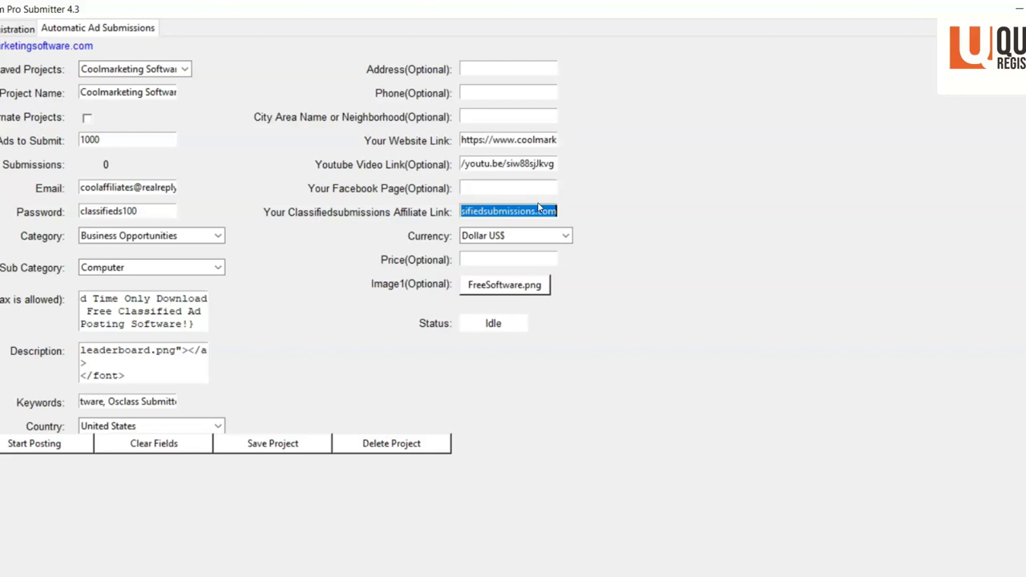
click(522, 286)
Choose FreeSoftware.png from the project's images folder as the ad's Image1.
click(522, 286)
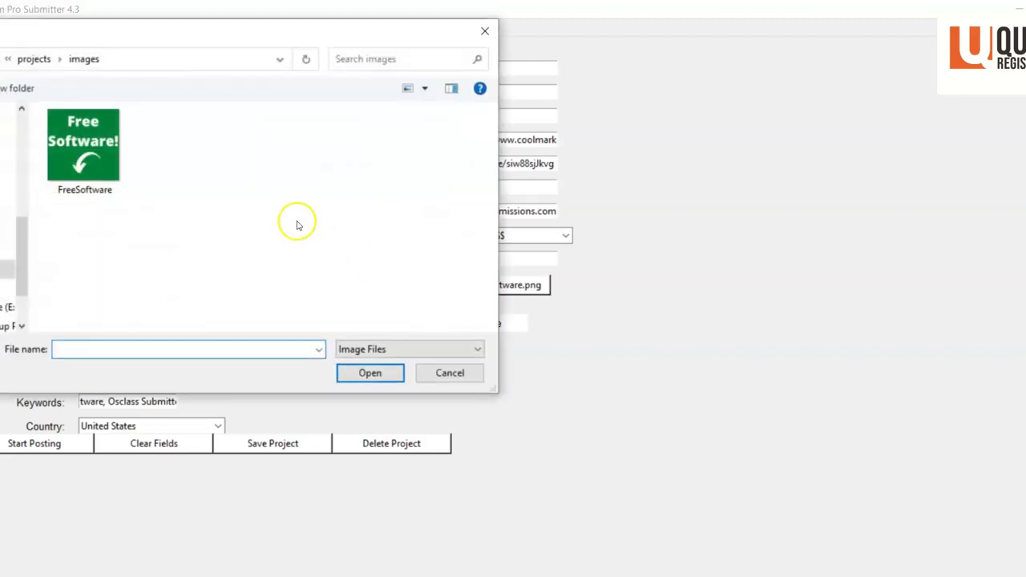
click(96, 156)
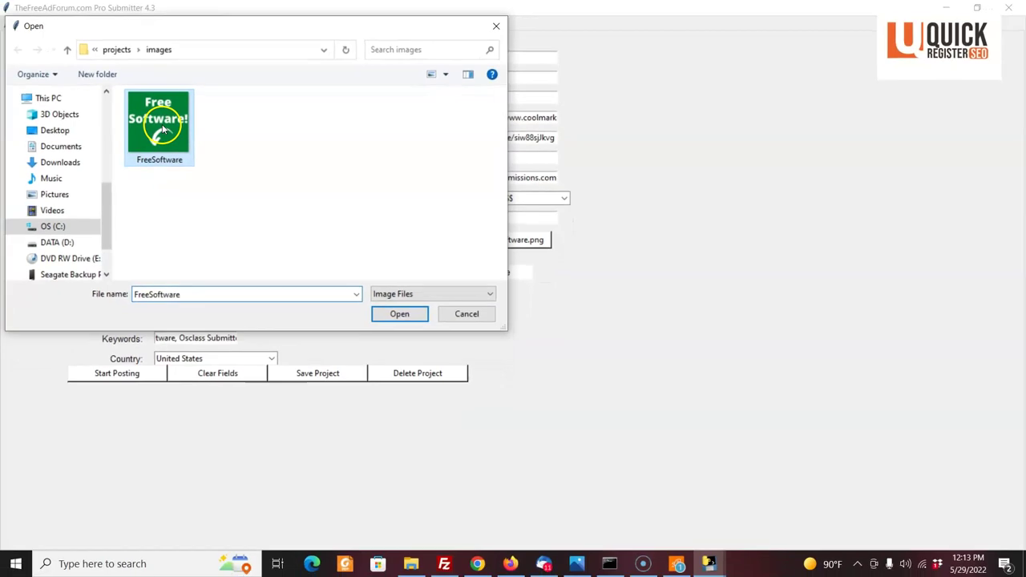
click(389, 314)
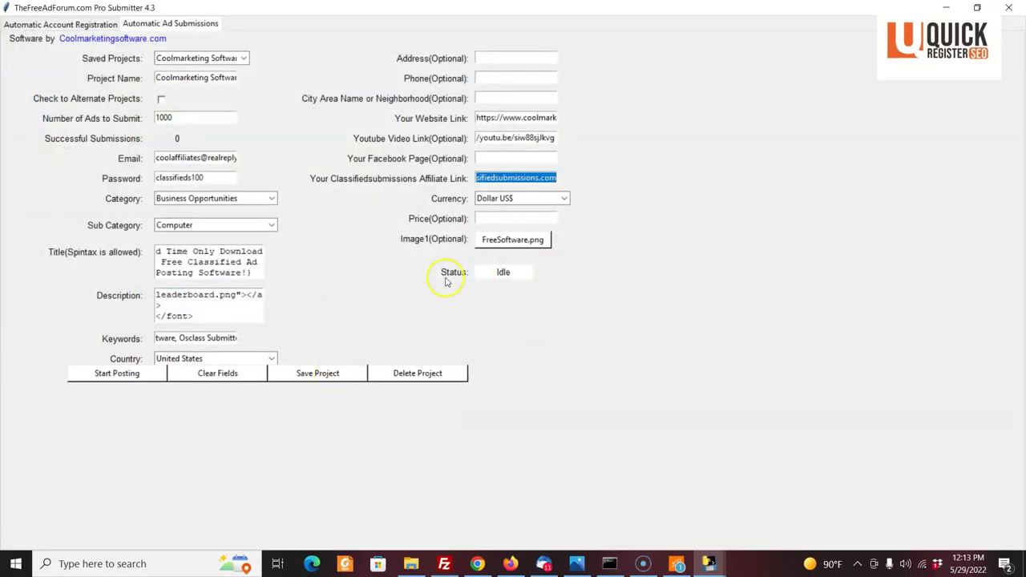
click(542, 243)
Load the Coolmarketing Software saved project, with Advertising sub category and Germany as country.
click(244, 60)
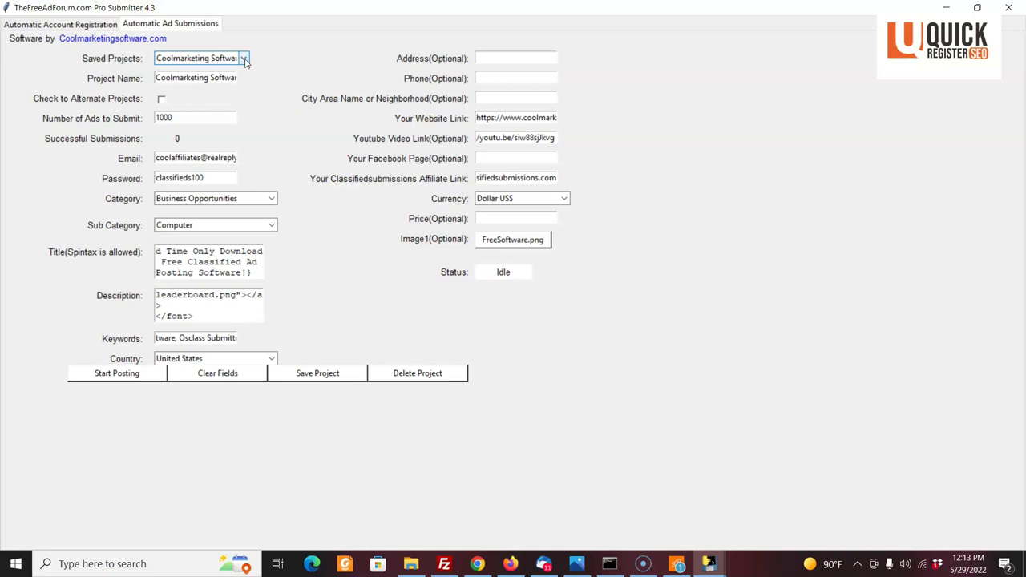
click(245, 62)
click(239, 81)
click(243, 59)
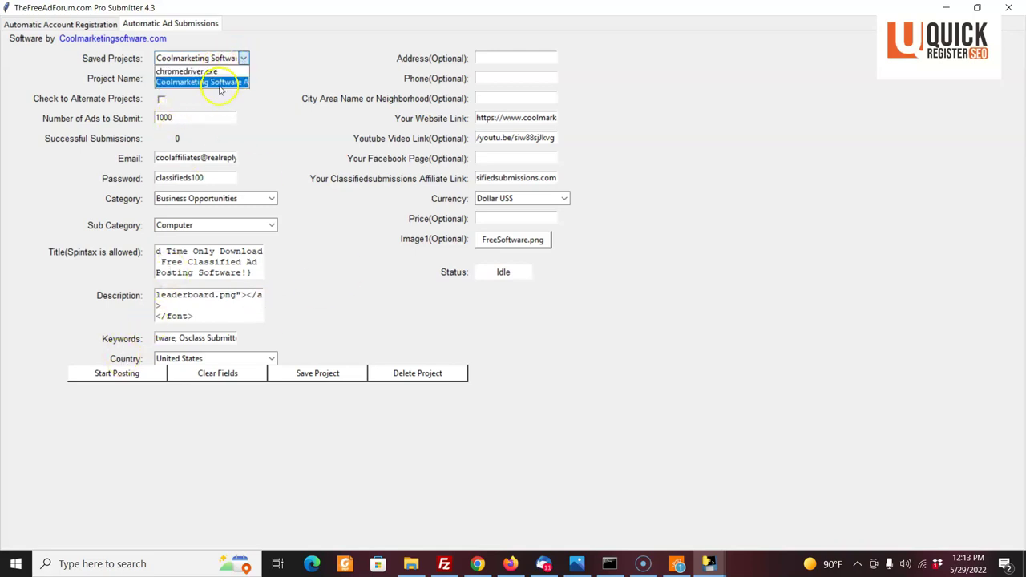
click(225, 87)
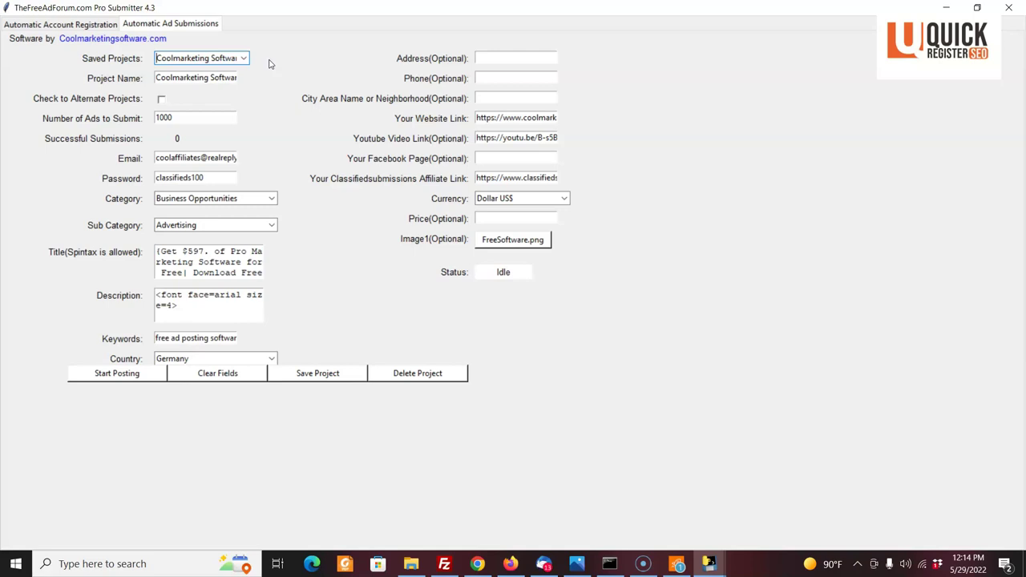
click(245, 58)
click(477, 561)
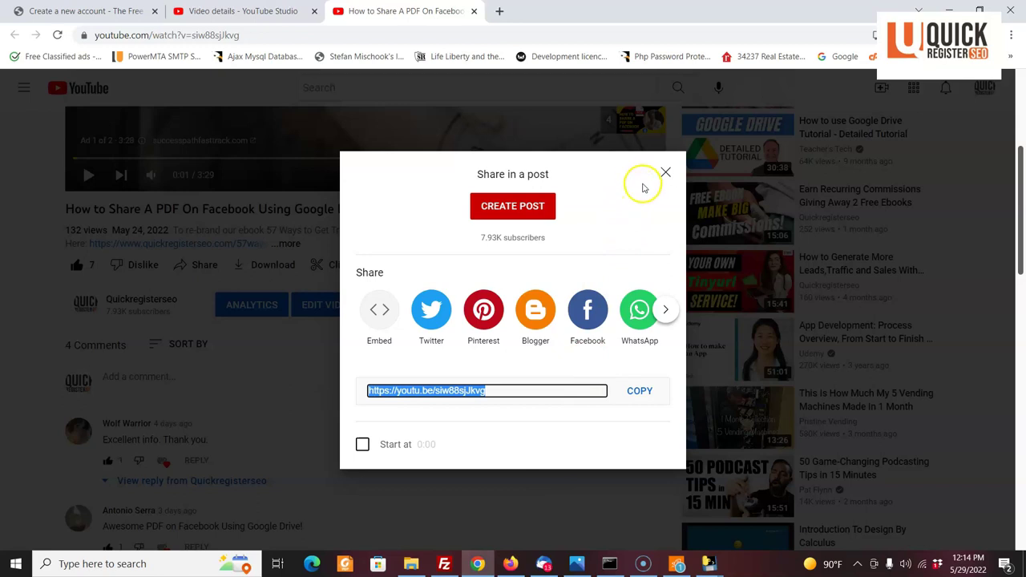
click(666, 172)
click(88, 11)
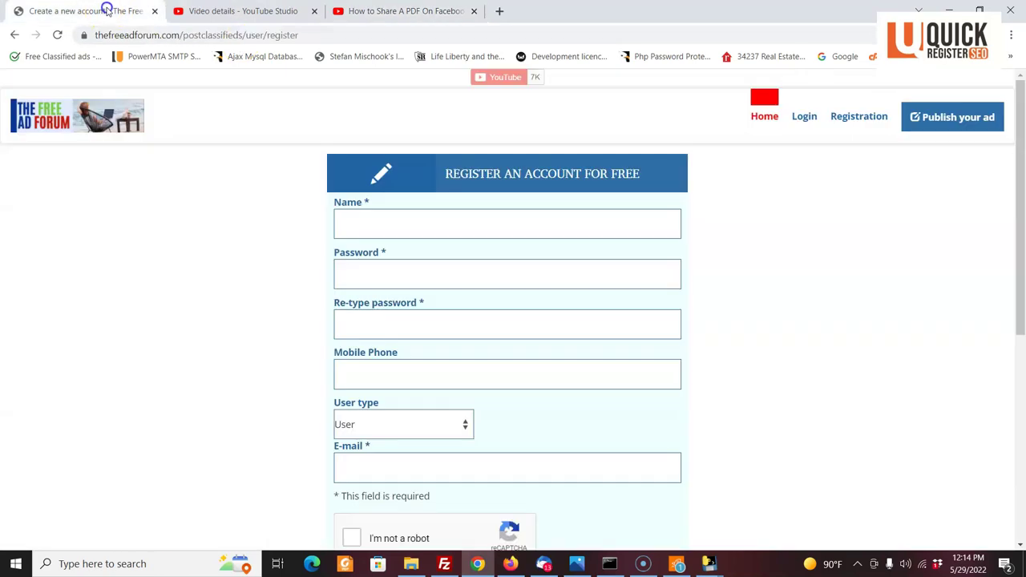
click(87, 110)
click(86, 116)
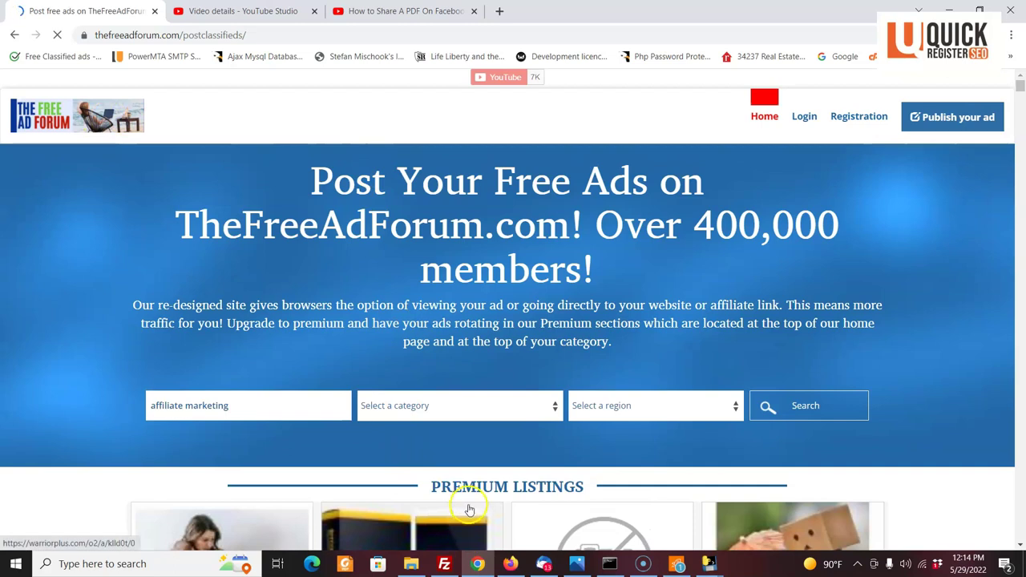
click(770, 520)
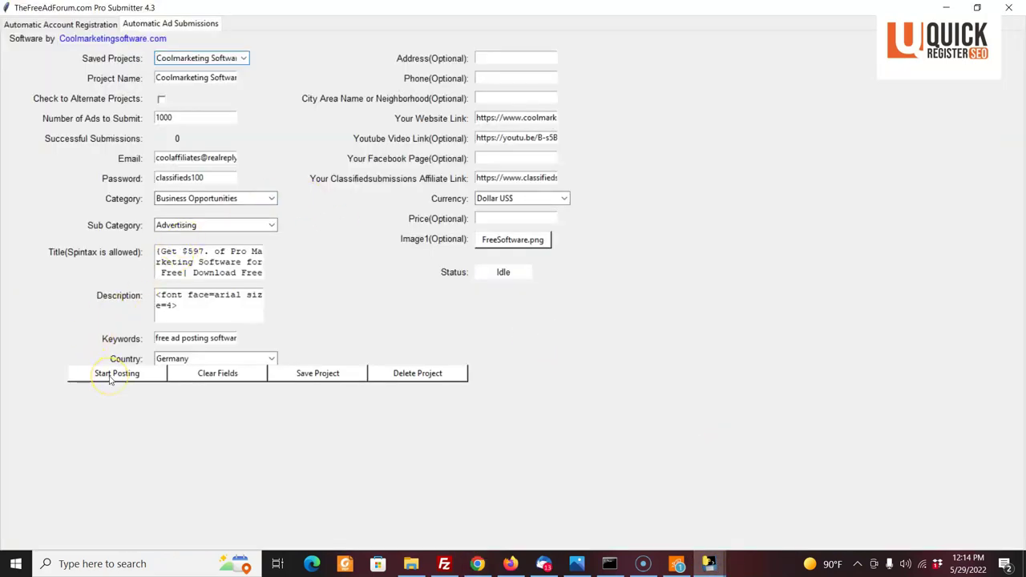
Save the project, acknowledge the confirmation, and start posting in the automated Chrome window.
click(318, 376)
click(549, 325)
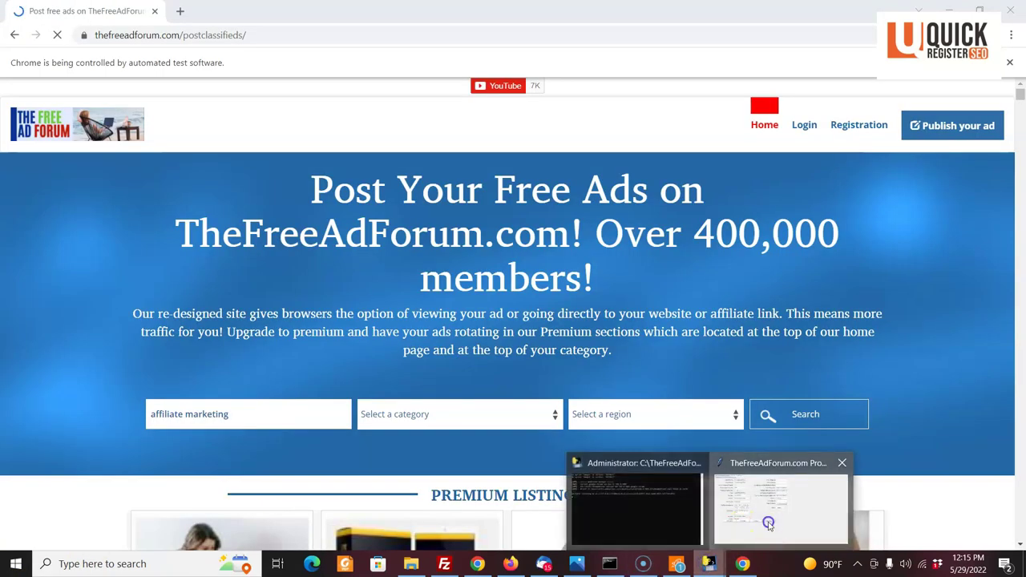
mouse_move(709, 563)
click(768, 525)
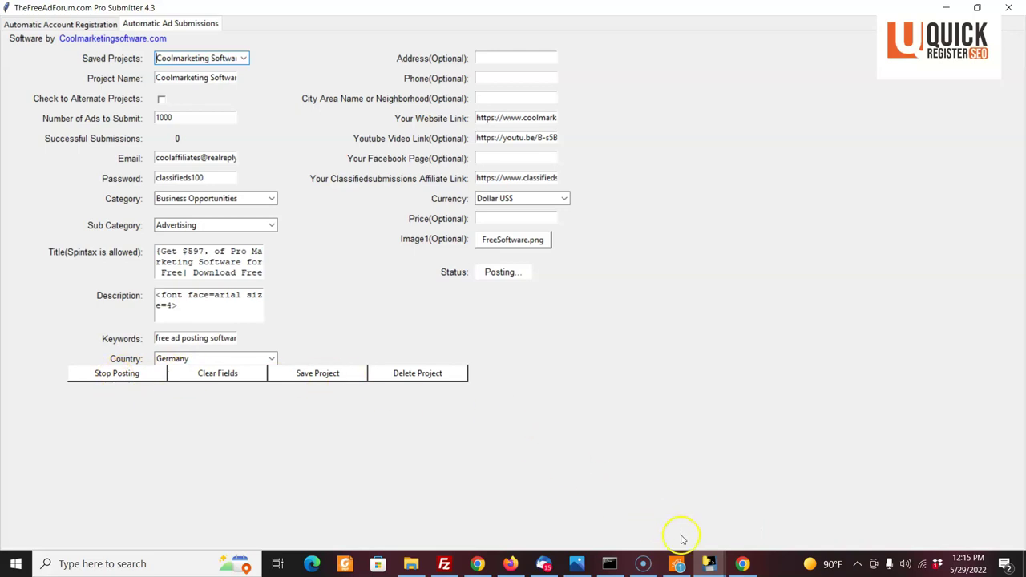
click(742, 564)
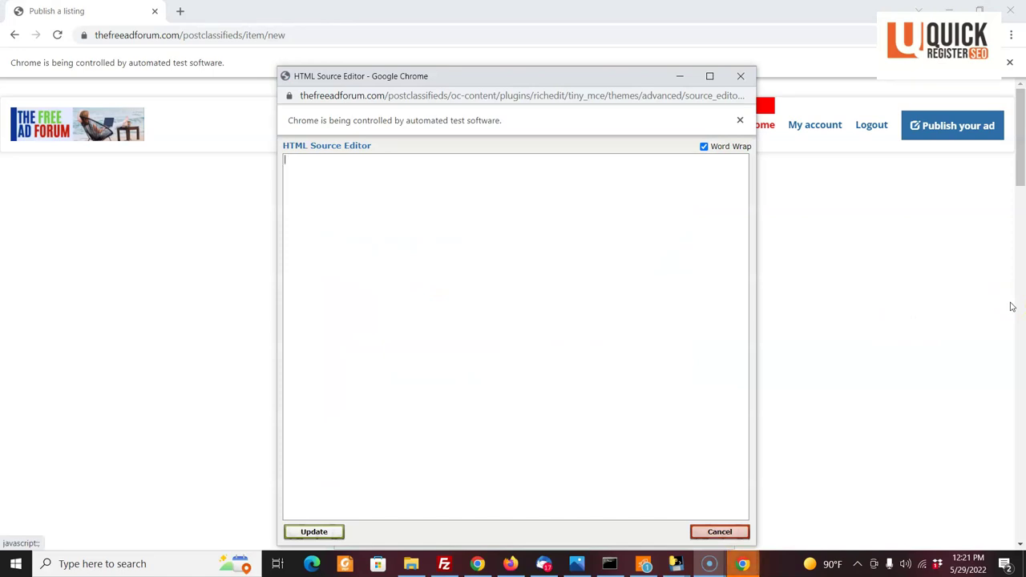
Let the bot fill the listing description with the newsletter text, then scroll to Listing Location.
text(<font face=arial size=4><b>Join our newsletter</b> below and download <b>$597. of pro marketing software for free.</b><br>Included are:<li><b>Classified Ad Submitters</b></li><li><b>YouTube Automation Software</b></li><li><b>SEO Software</b></li><li><b>Keyword Software</b></li><li><b>Social Media Software</b></li><li><b>Google Article Spinner</b></li><li><b>Website Scraping Software</b></li><li><b>And more.</b></li>Wishing You Much Success!<br><br><img border="0" src="https://www.coolmarketingsoftware.com/affiliatetools/images/banners/Free_Marketing_Software-729-90-leaderboard.png"></a></font>)
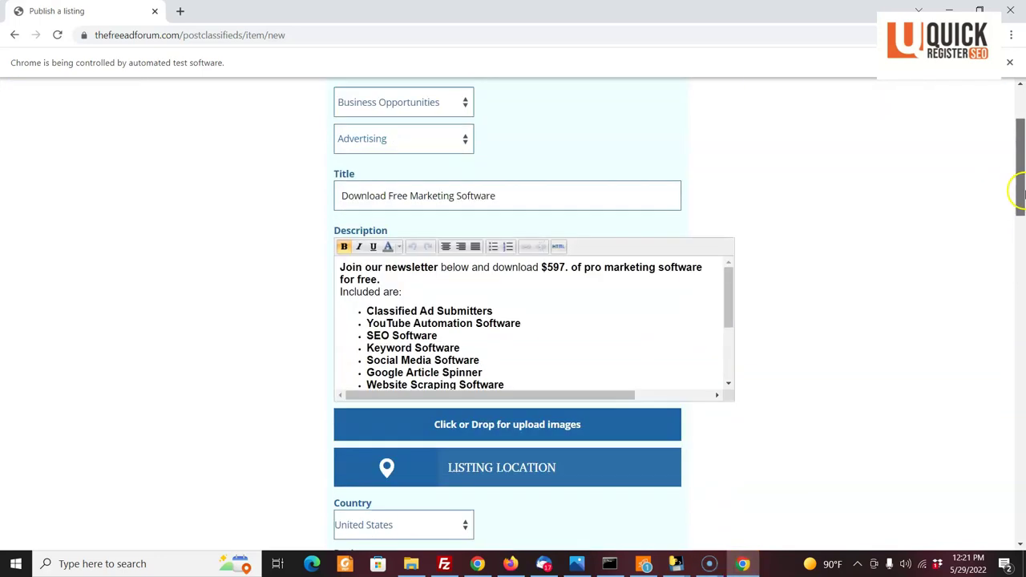
drag(1025, 164, 1024, 226)
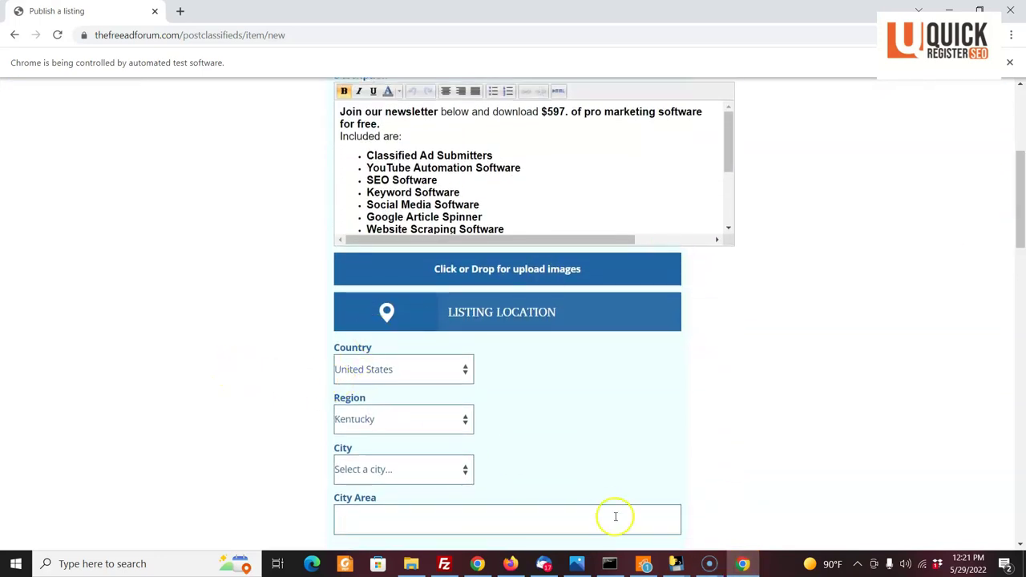
click(683, 566)
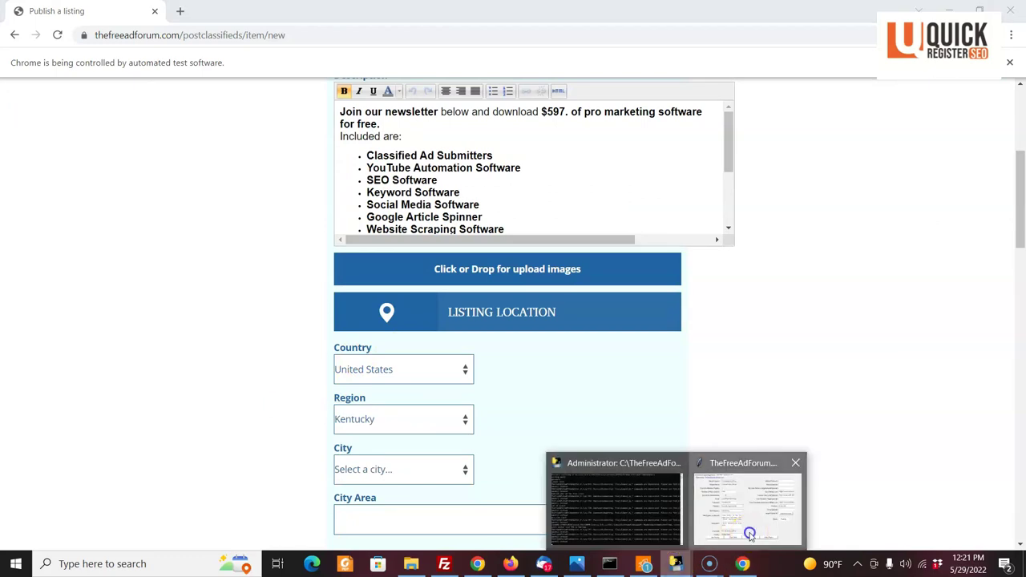
Check Pro Submitter's Country dropdown while posting continues, then return to the Chrome listing form.
click(749, 514)
click(508, 388)
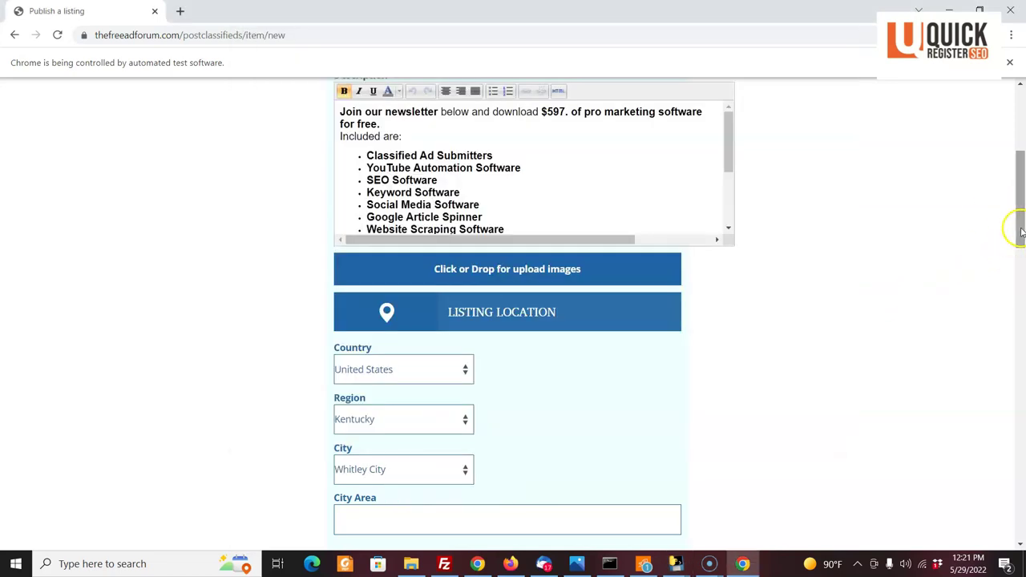
click(1012, 228)
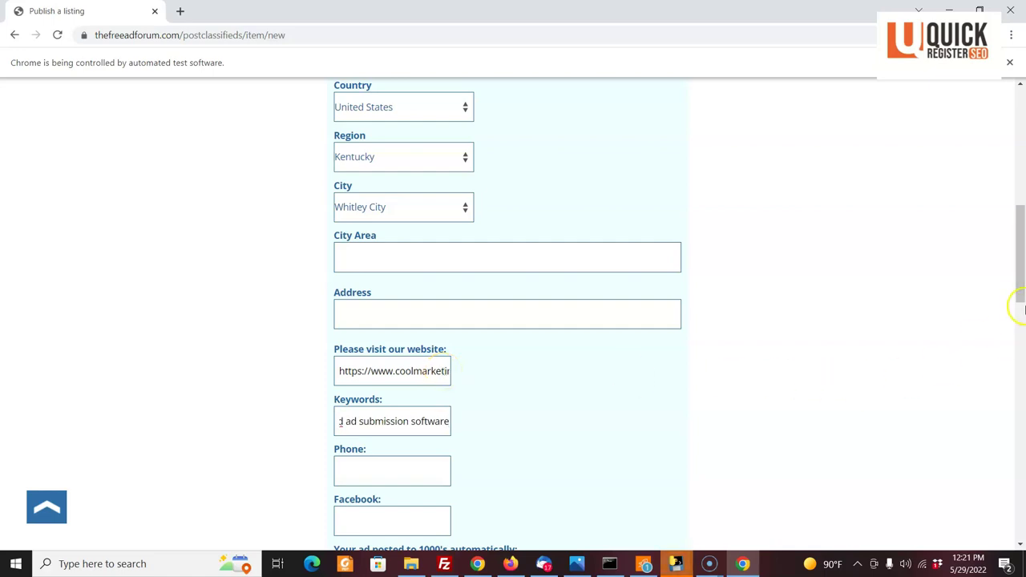
Scroll the listing form while the bot submits the Download Free Marketing Software ad.
drag(1020, 277, 1020, 321)
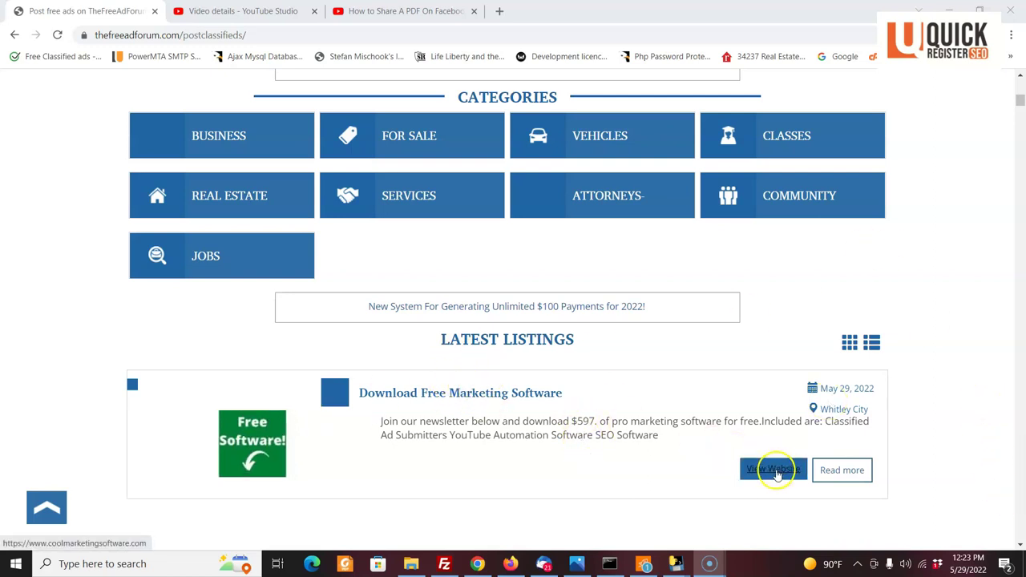
Open the new listing's Read more page and scroll through its link, keywords, Kentucky region and video.
click(842, 473)
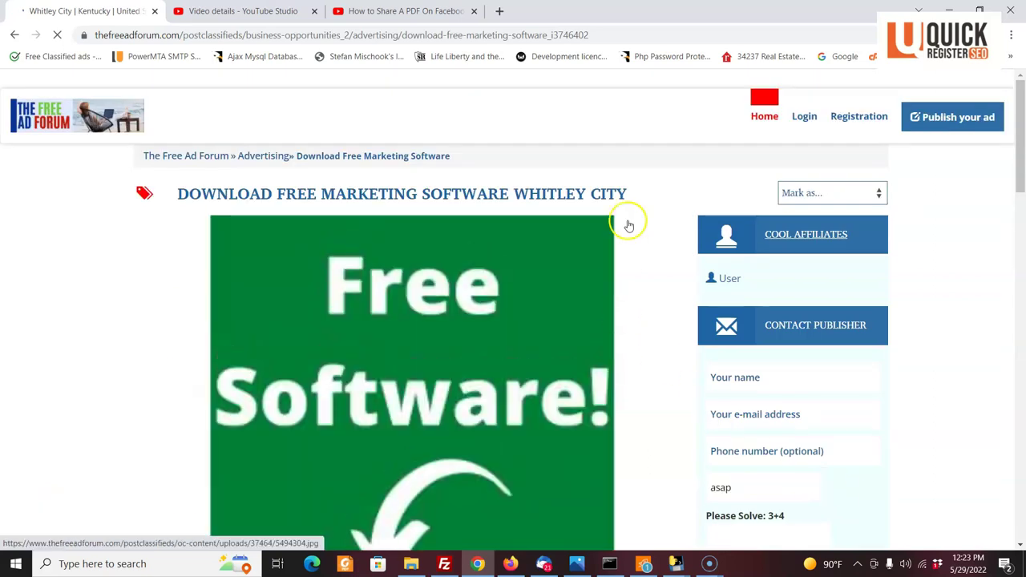
drag(1021, 161, 1023, 322)
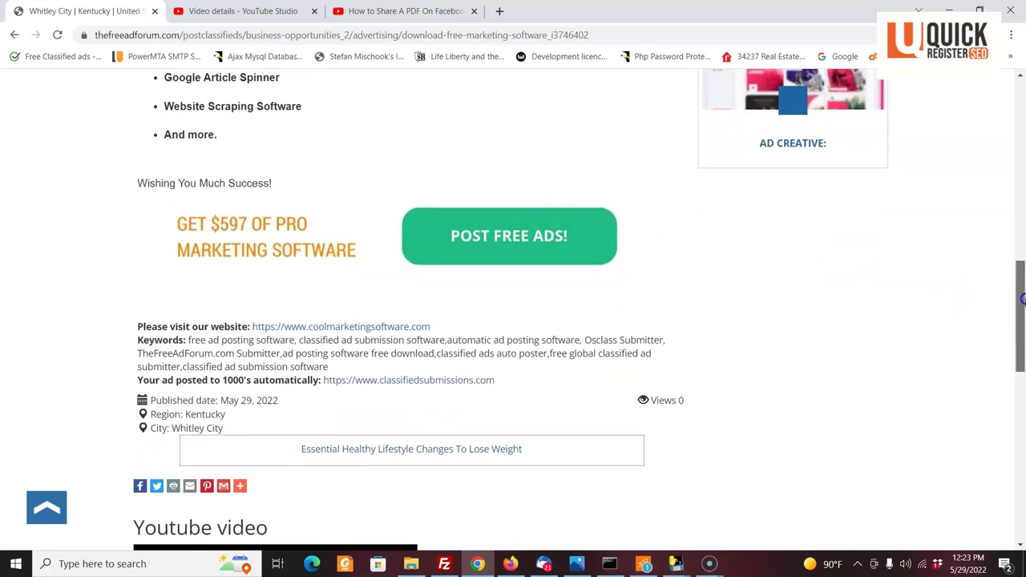
drag(1023, 299, 1023, 315)
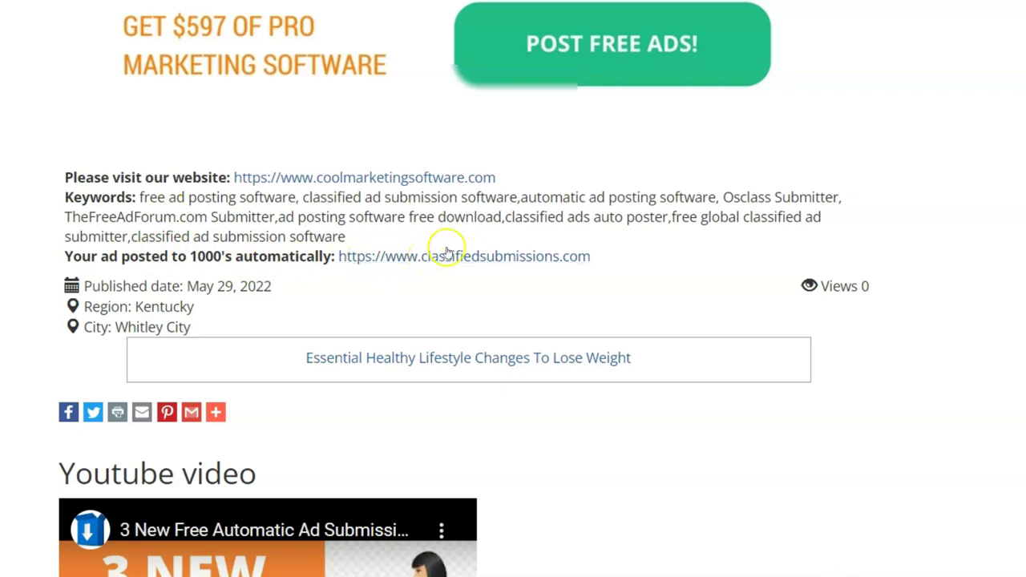
scroll(550, 233, up, 4)
scroll(550, 233, up, 5)
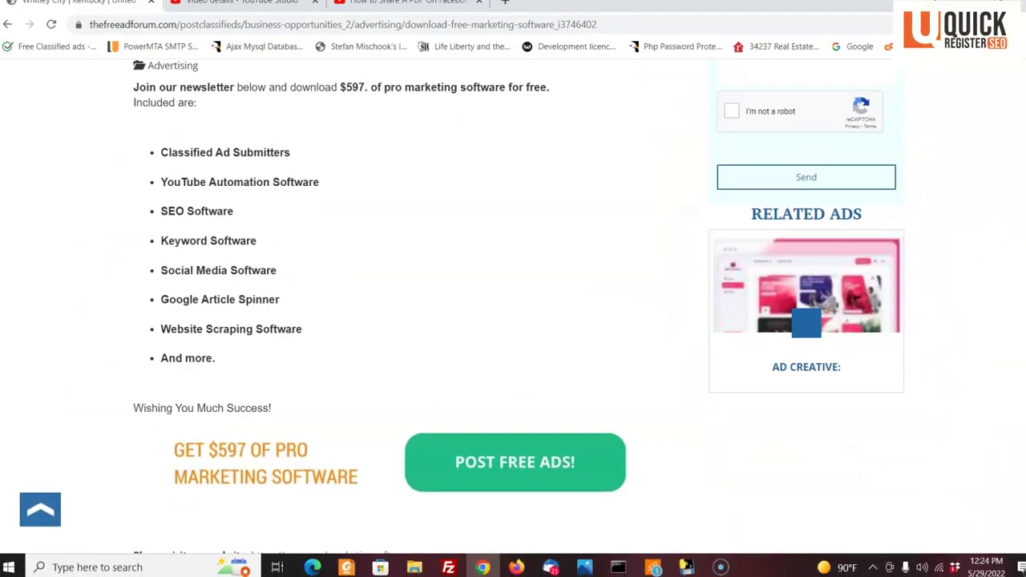
scroll(914, 351, down, 4)
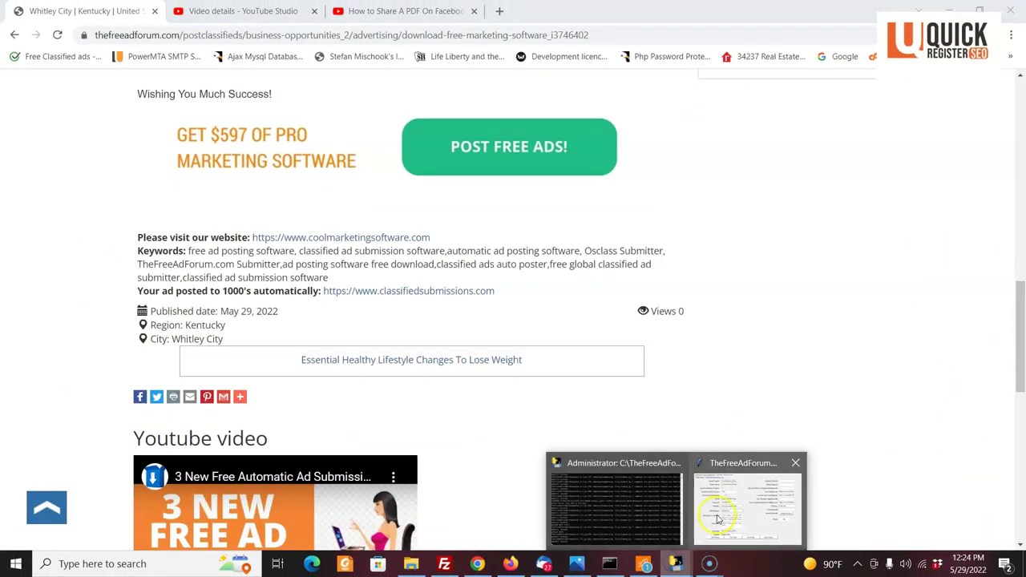
Return to Pro Submitter and review the saved projects list after the successful submission.
click(727, 510)
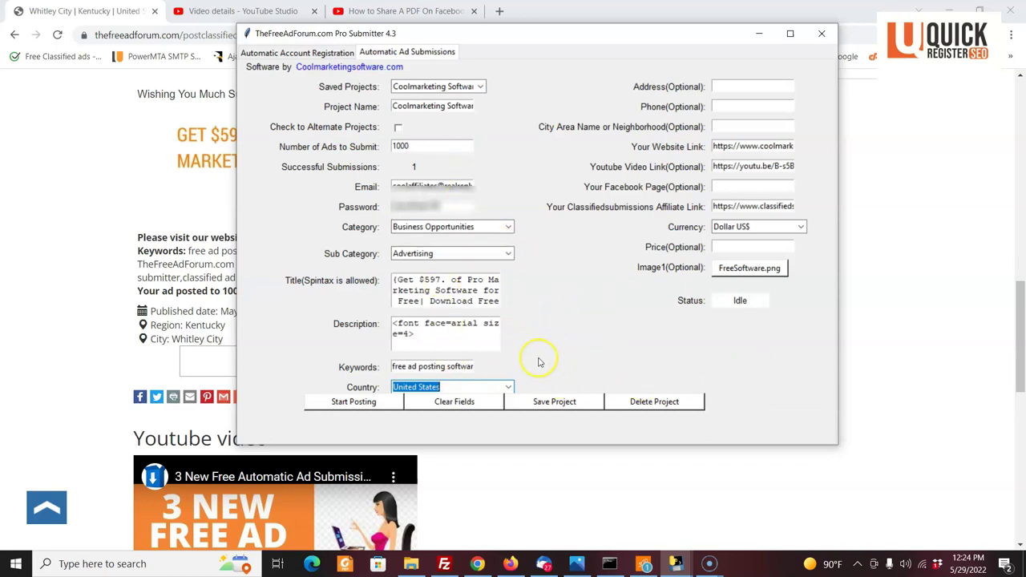
click(480, 86)
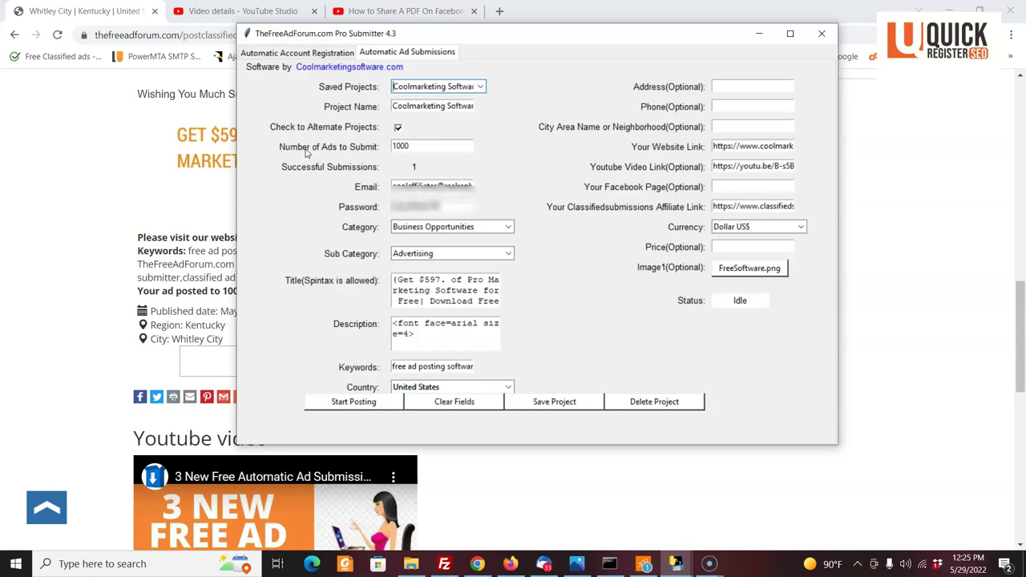
click(319, 176)
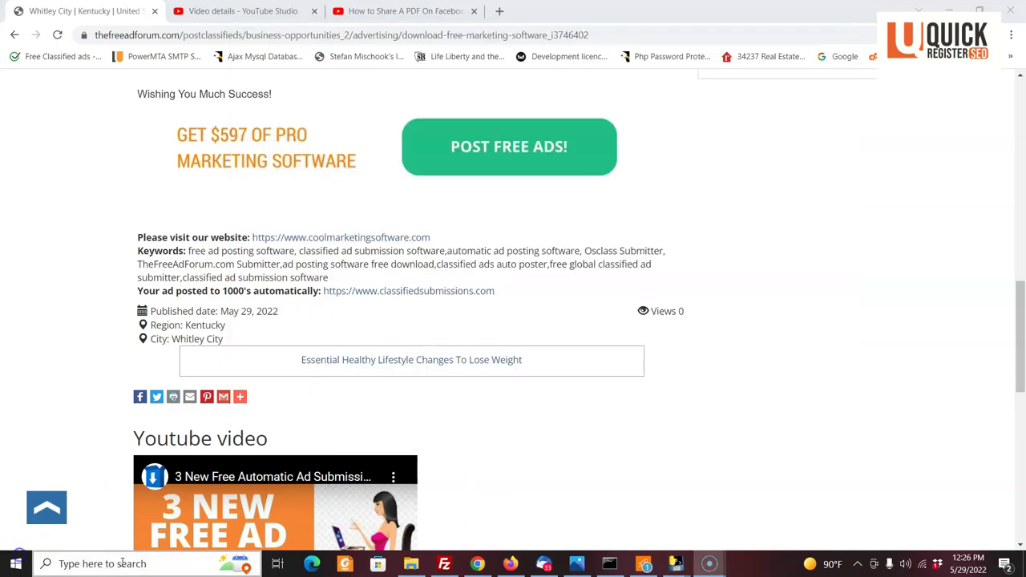
Connect via Remote Desktop to 45.148.165.117, accepting the certificate warning.
click(122, 564)
text(remote)
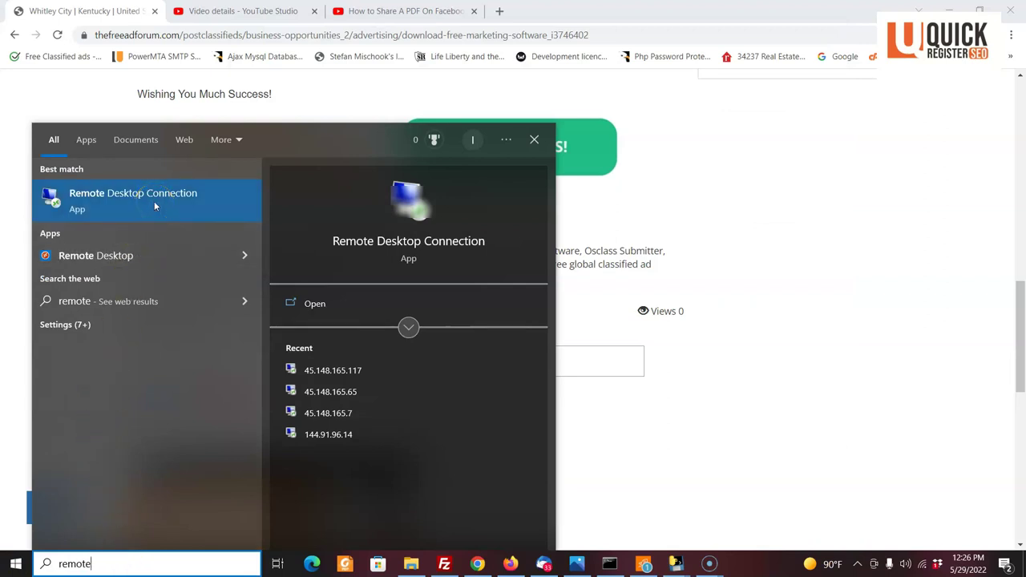
click(339, 371)
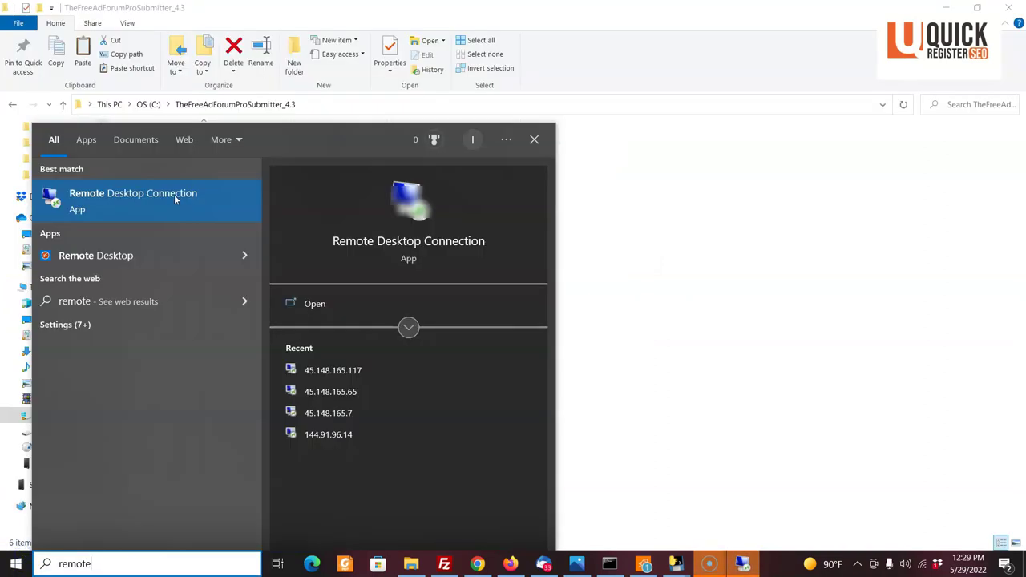
click(174, 194)
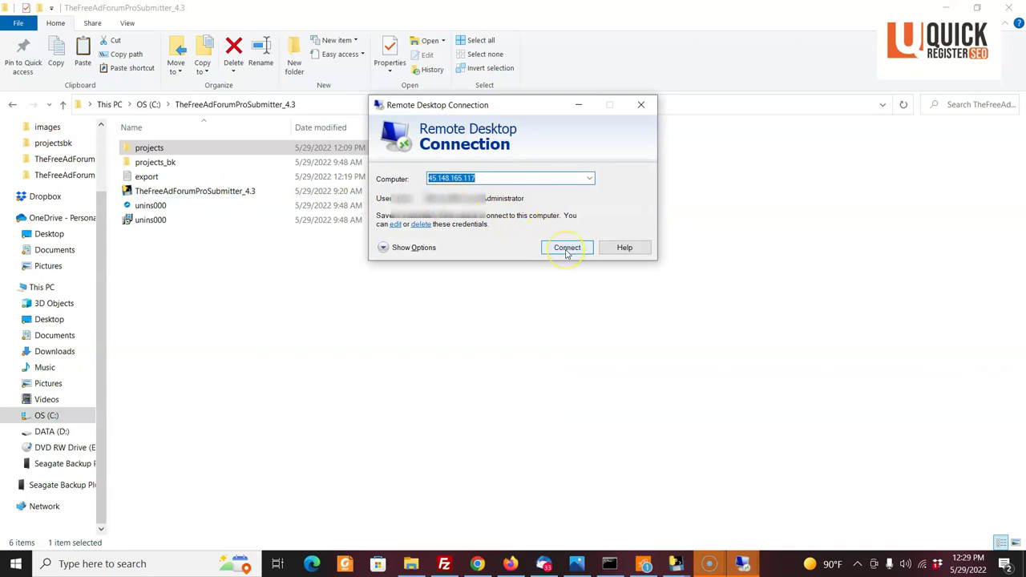
click(567, 250)
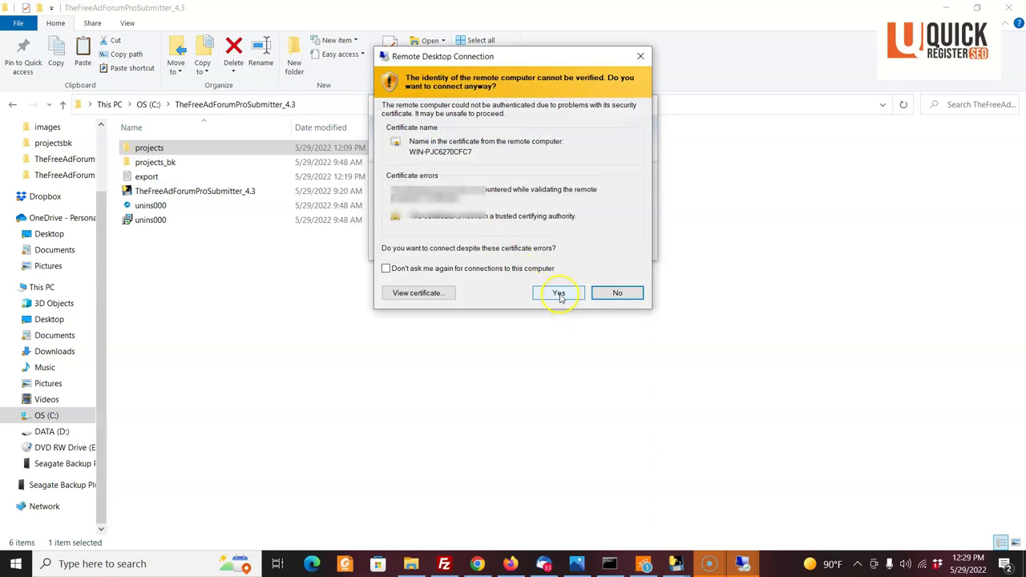
click(559, 294)
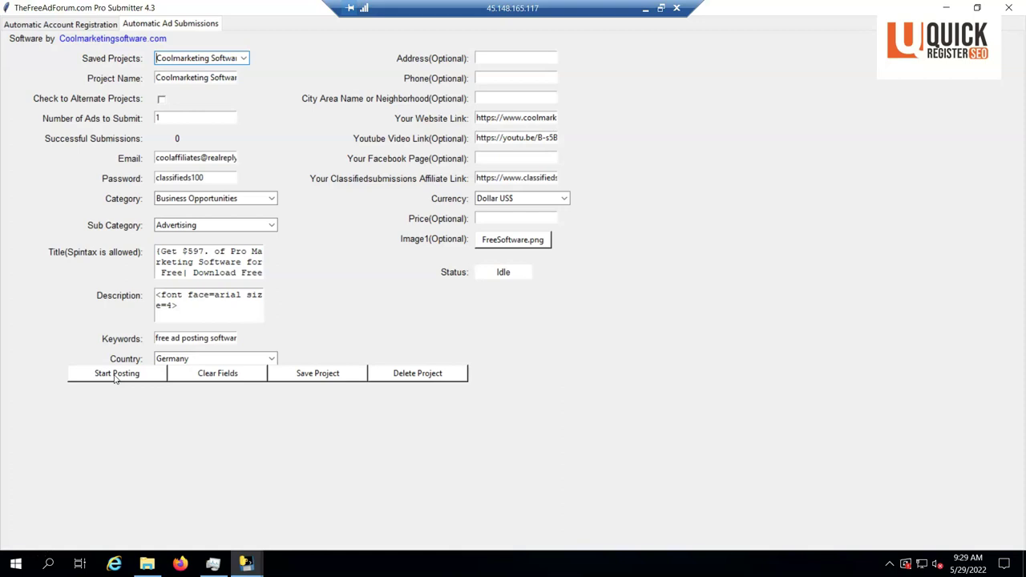
Start automated ad posting to the TheFreeAdForum.com login page, then disconnect the remote session.
click(116, 378)
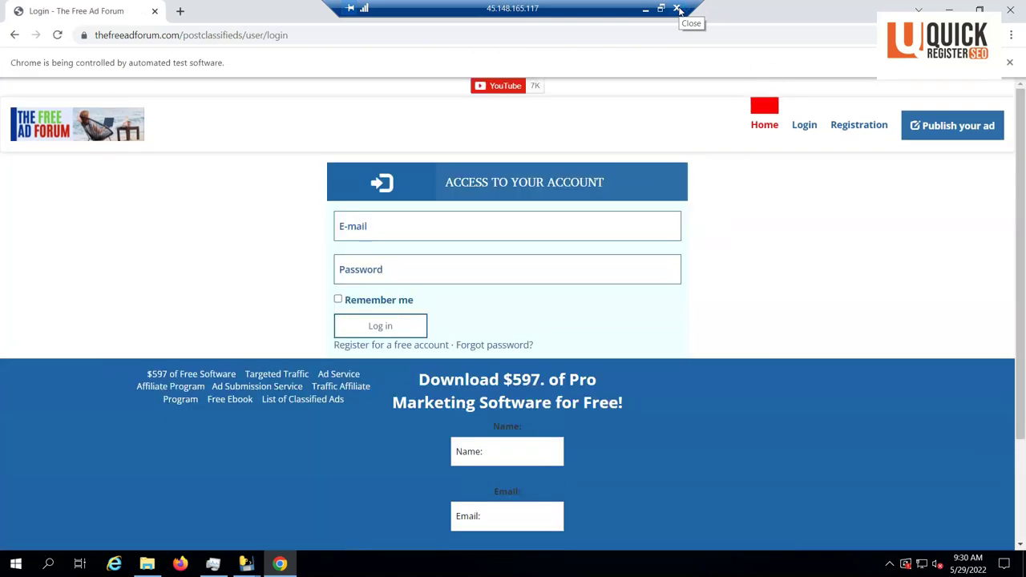
click(679, 10)
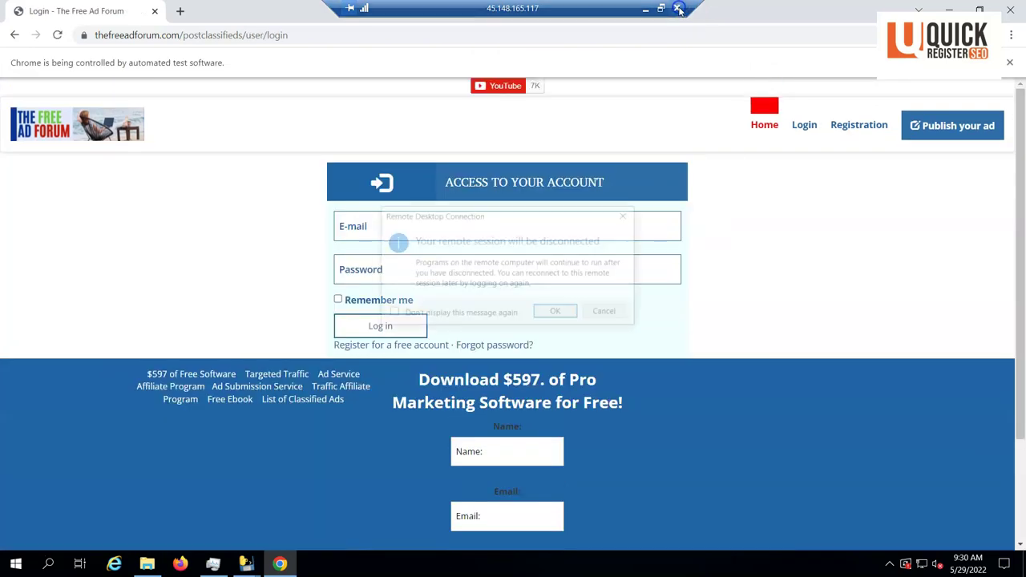
click(558, 312)
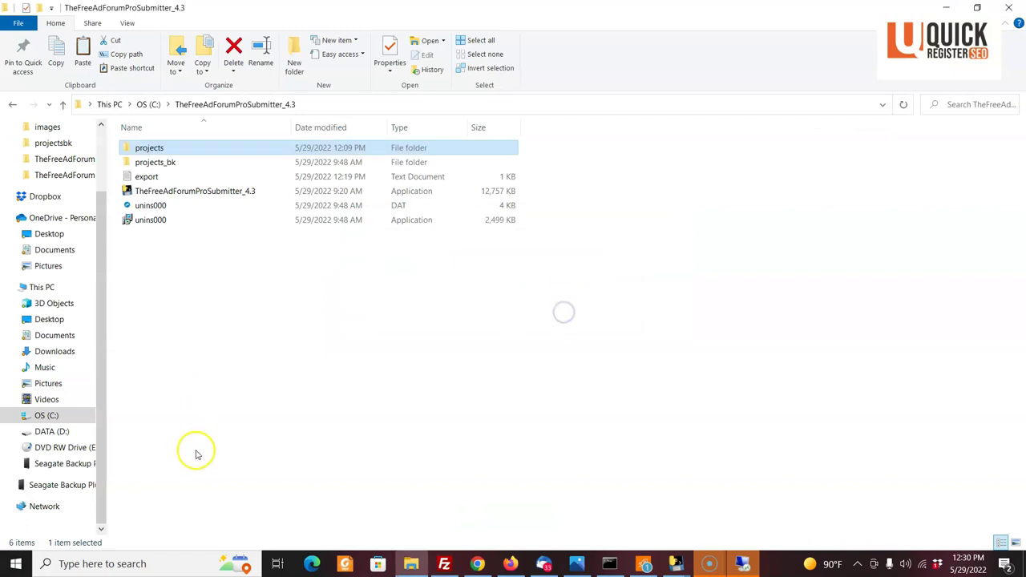
Reconnect to 45.148.165.117 via Remote Desktop Connection, accepting the certificate warning.
click(111, 565)
text(remote)
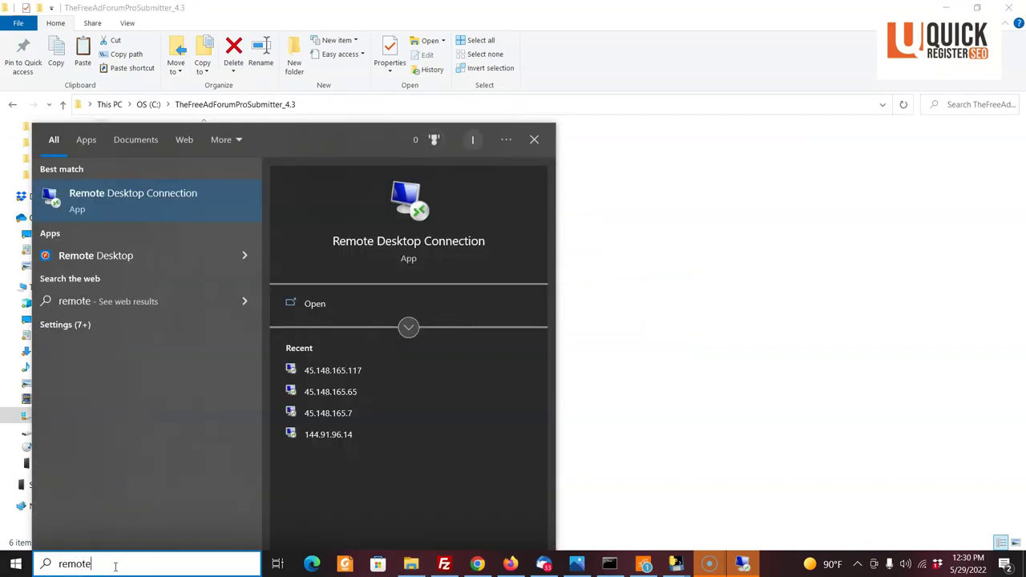
click(137, 196)
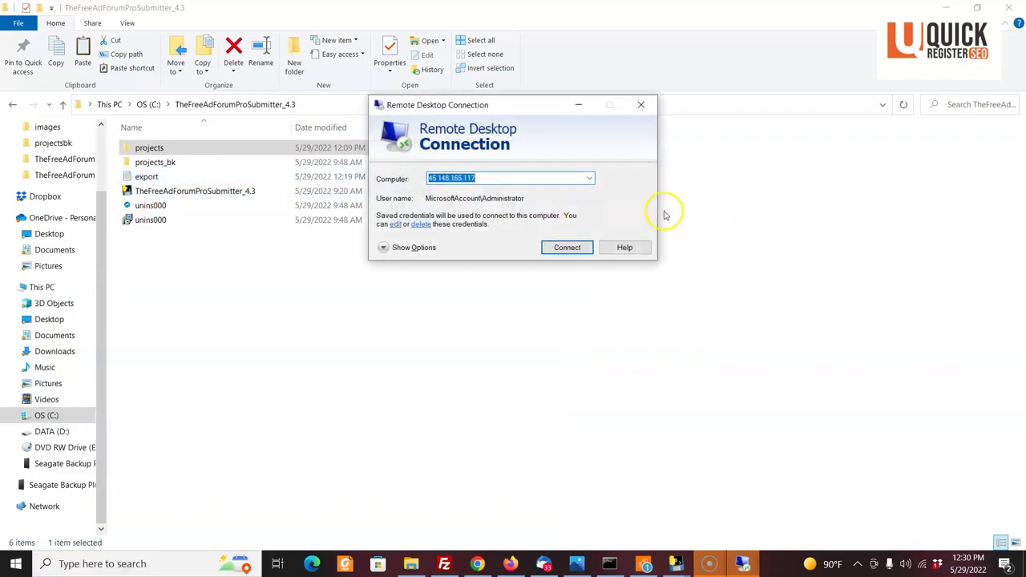
click(568, 248)
click(560, 291)
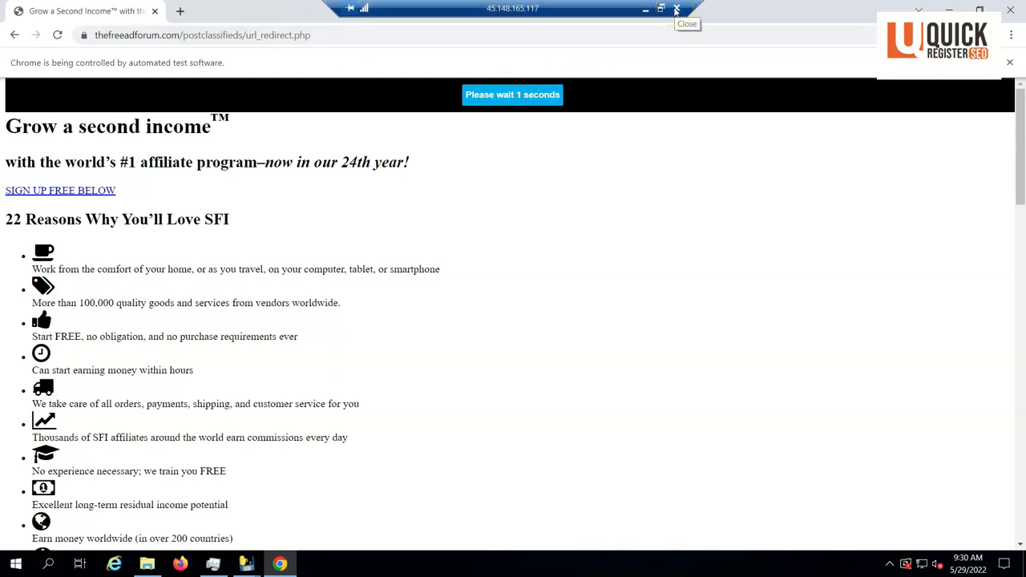
Disconnect the remote session again, leaving the posting run on the SFI redirect page.
click(678, 12)
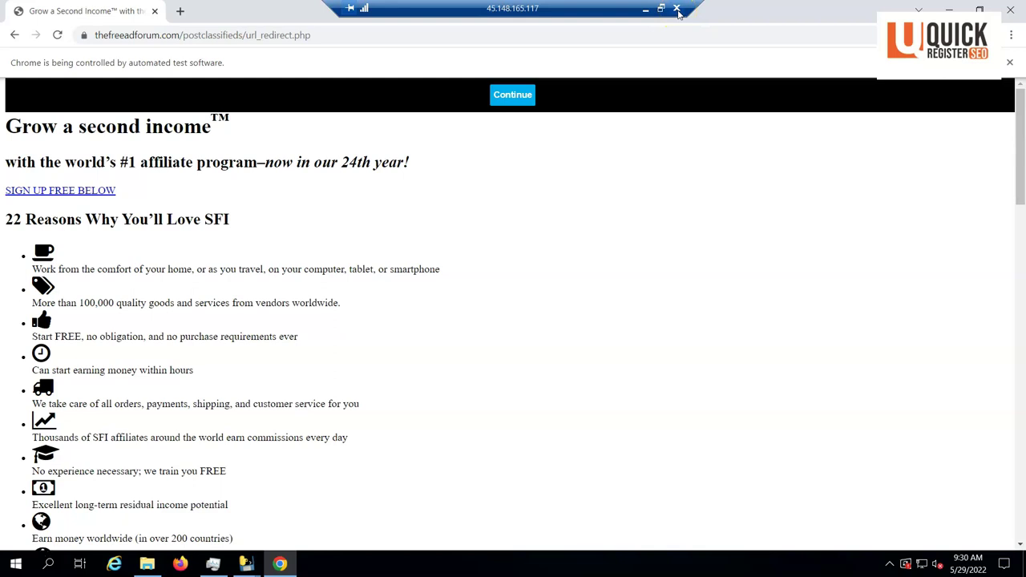
click(679, 12)
click(555, 314)
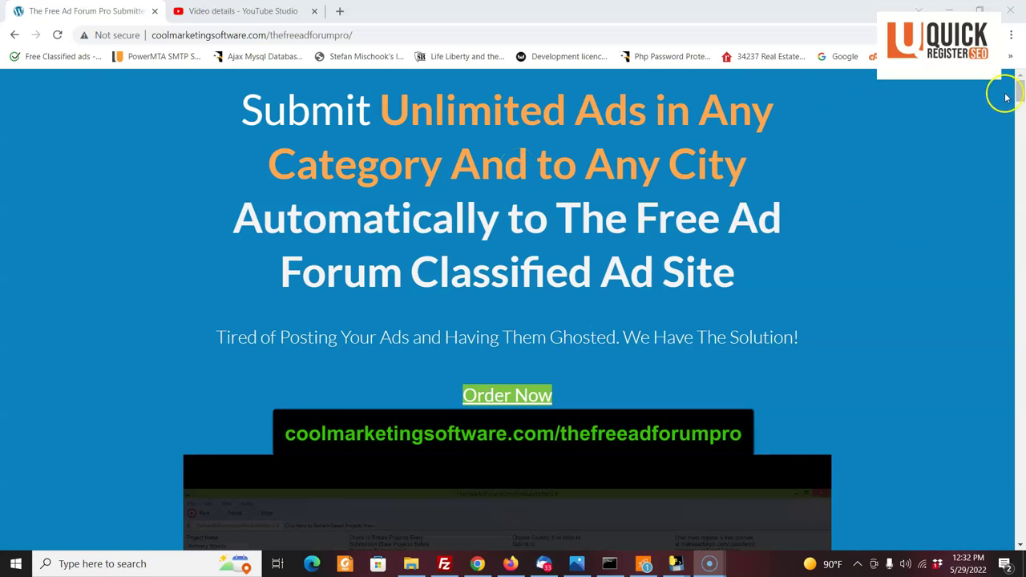
Scroll through the sales page's Pro-versus-free feature comparison, then back up to the 'Submit Unlimited Ads' headline.
drag(1019, 102, 1021, 83)
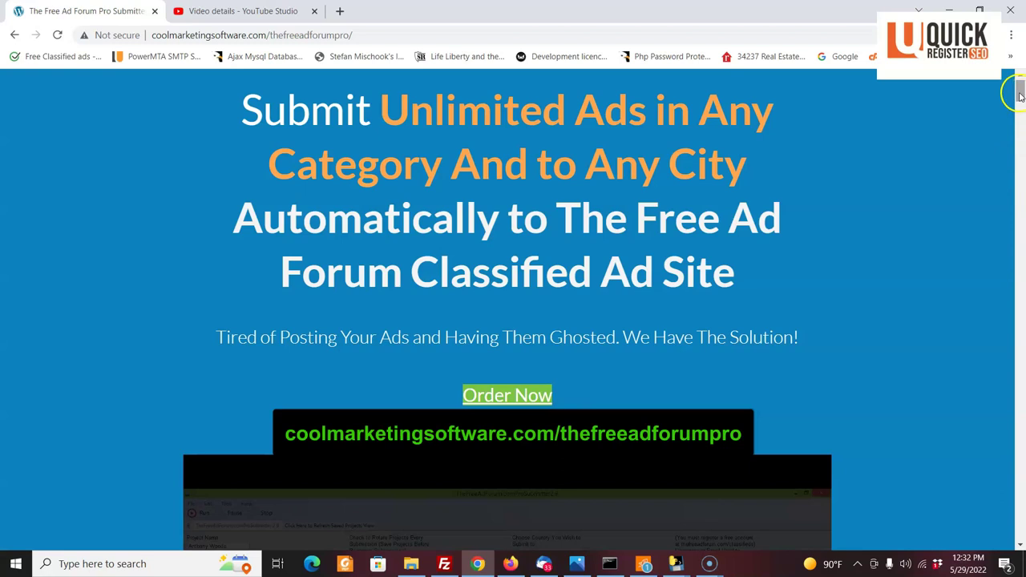
drag(1019, 88, 1019, 138)
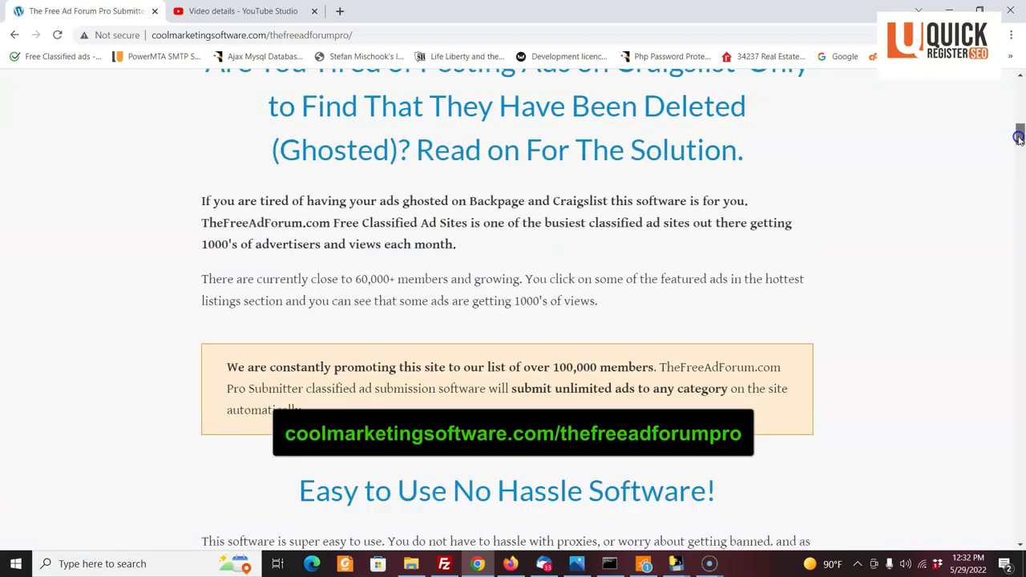
drag(1020, 138, 1019, 160)
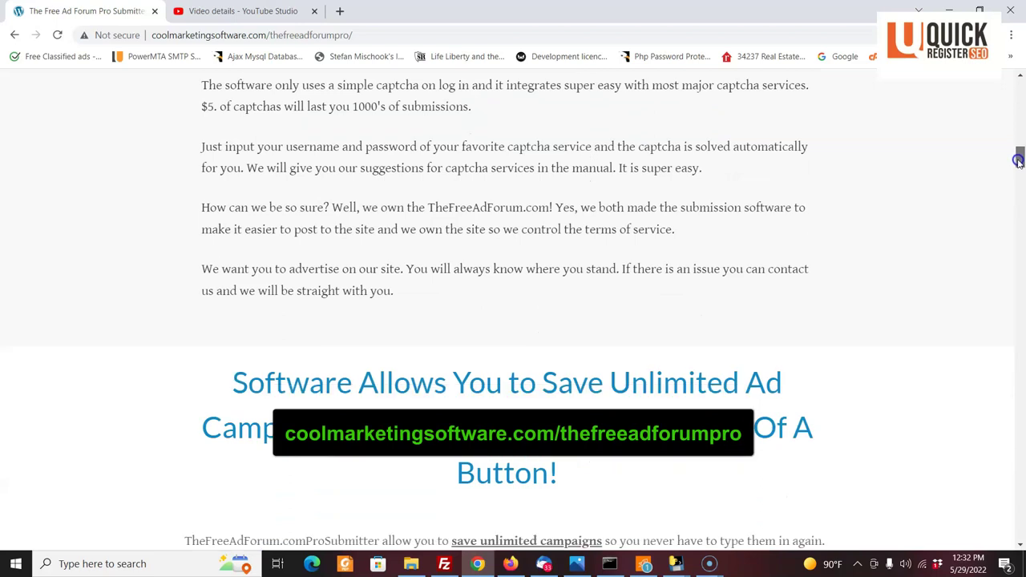
drag(1019, 161, 1020, 171)
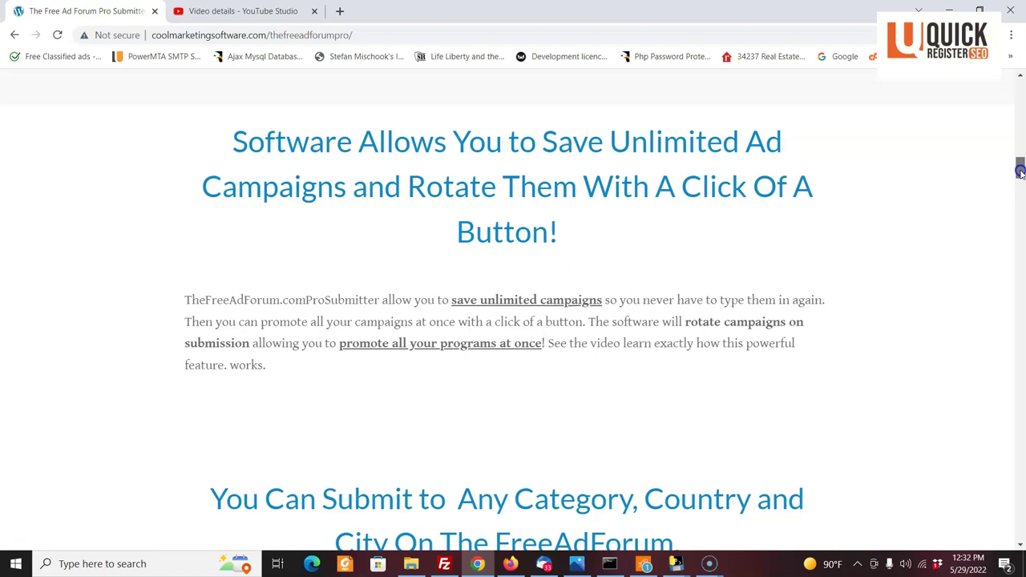
drag(1020, 172, 1021, 223)
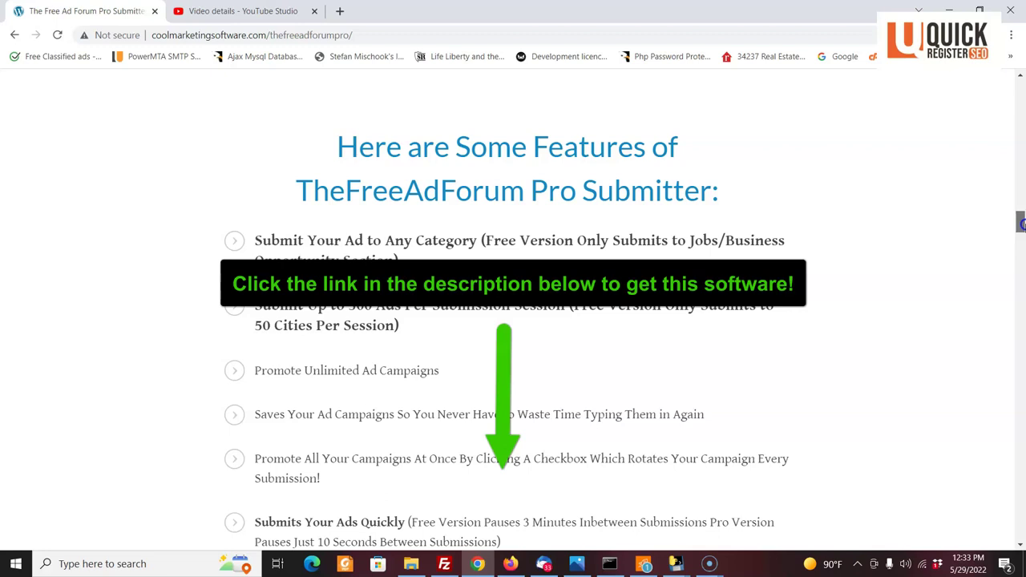
scroll(513, 321, down, 2)
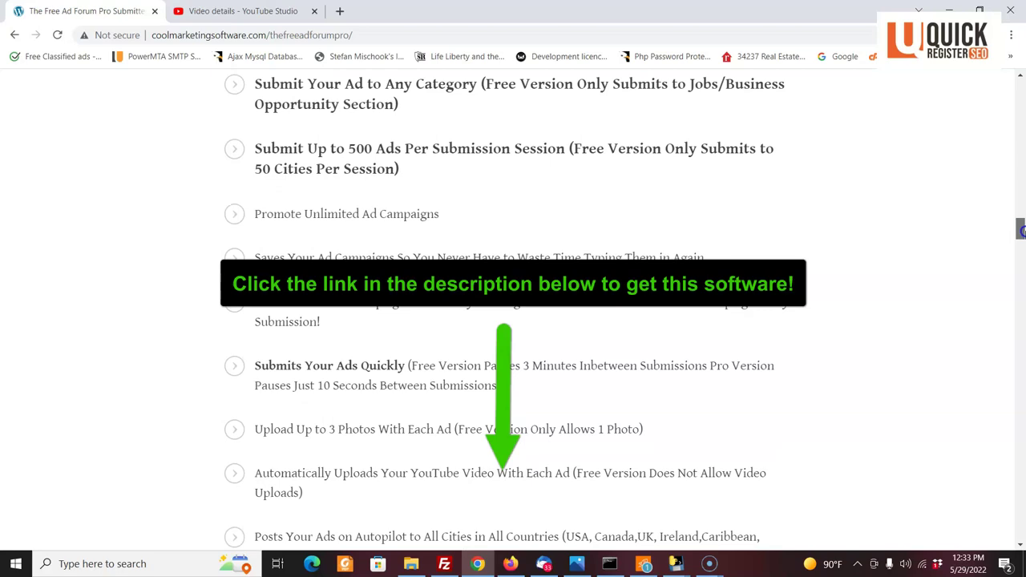
mouse_move(1022, 230)
mouse_down()
mouse_move(1022, 297)
mouse_move(1023, 81)
mouse_up()
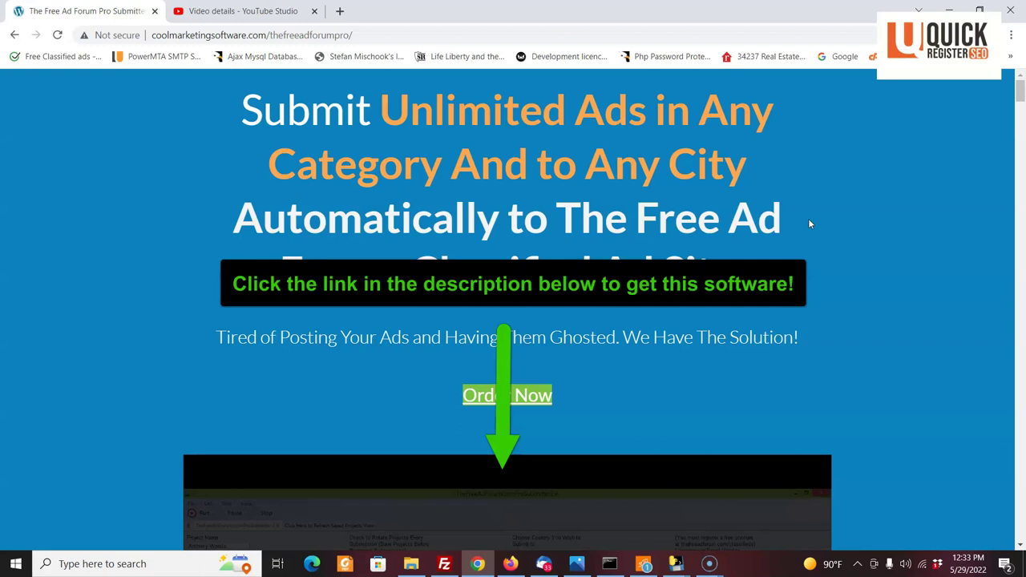
click(807, 217)
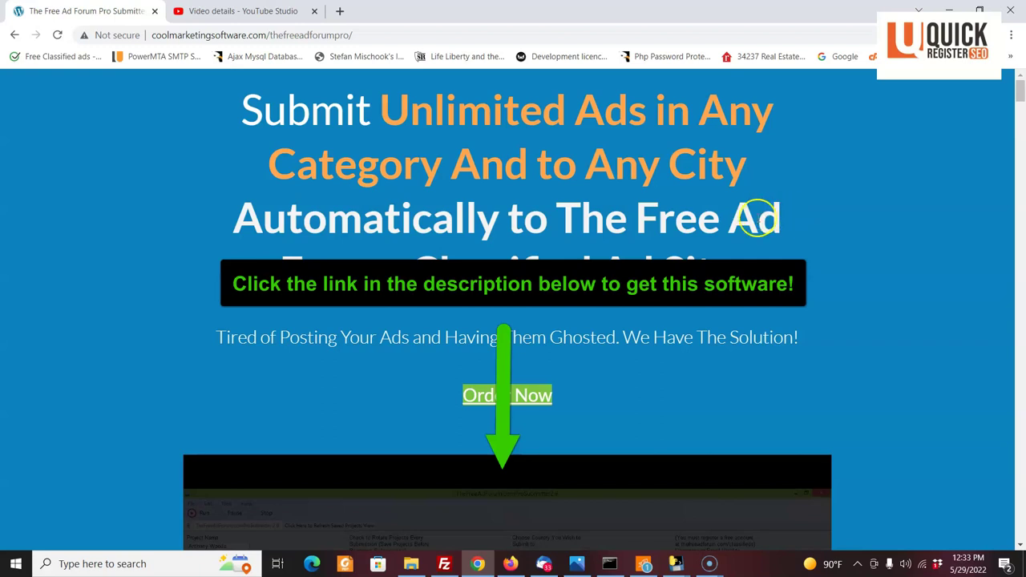